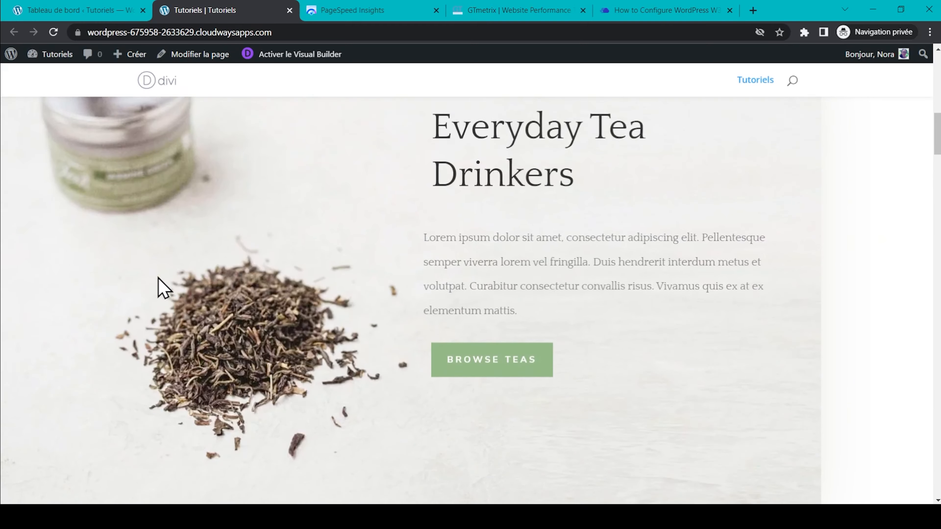
Step: Look through the tea shop home page from the hero down to the Tea Subscription section, and return to its beginning
scroll(159, 279, "down", 10)
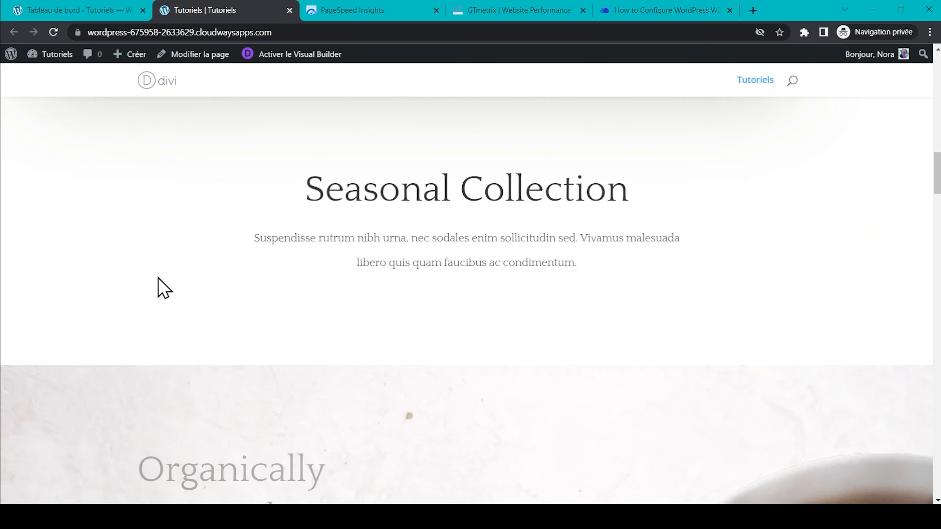
scroll(158, 276, "down", 8)
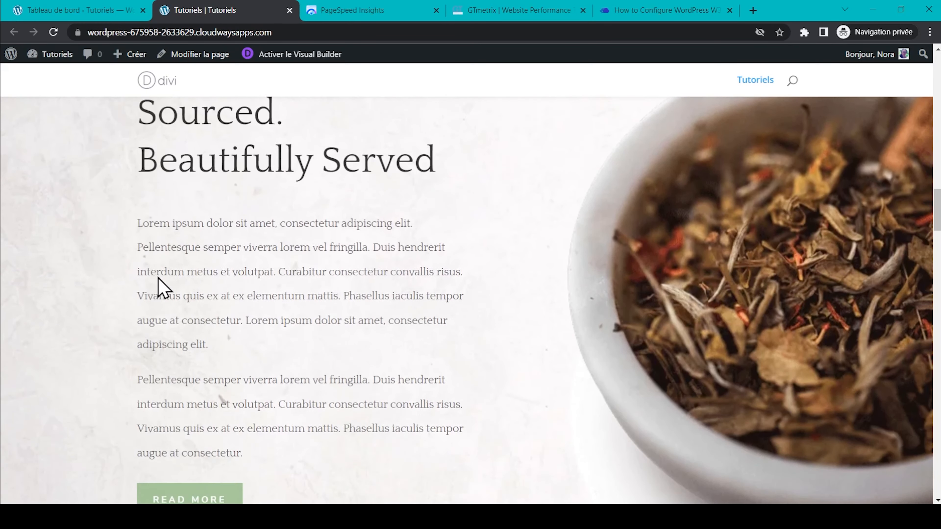
scroll(163, 287, "down", 9)
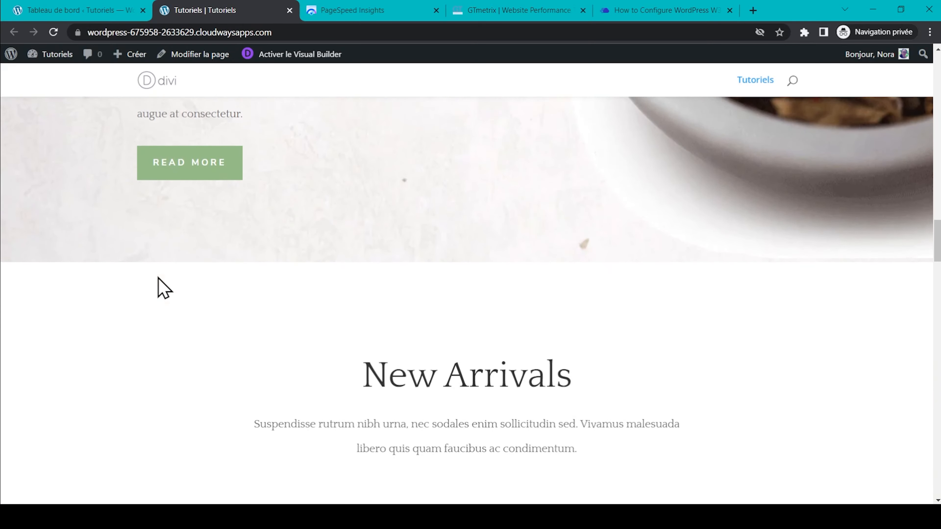
scroll(163, 287, "down", 8)
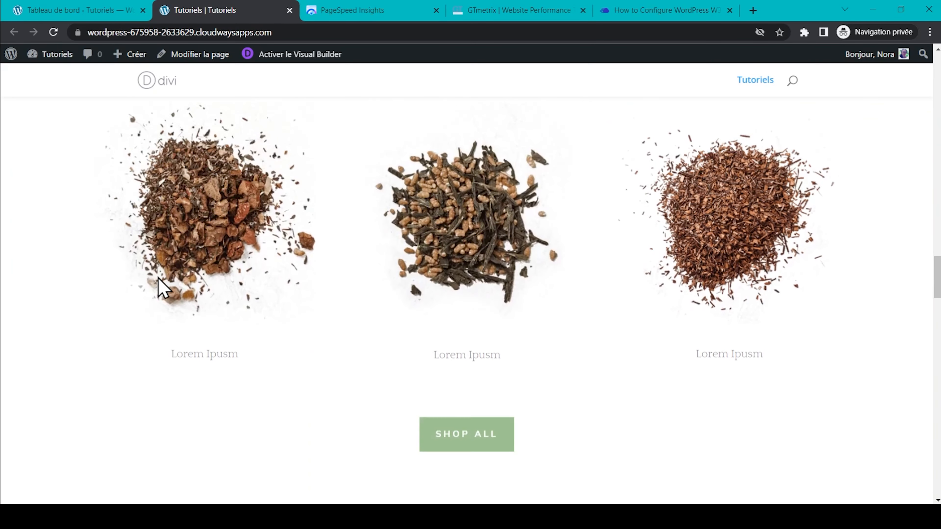
scroll(158, 279, "down", 8)
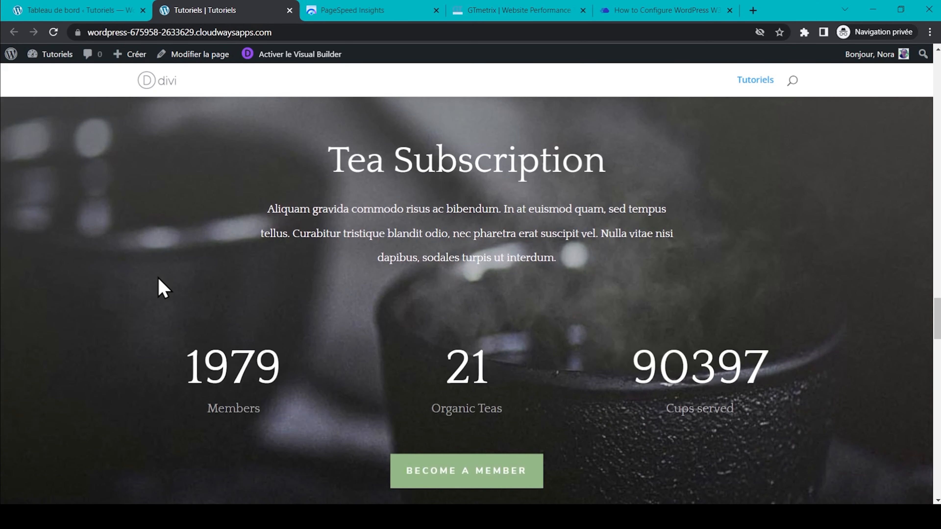
key("Home")
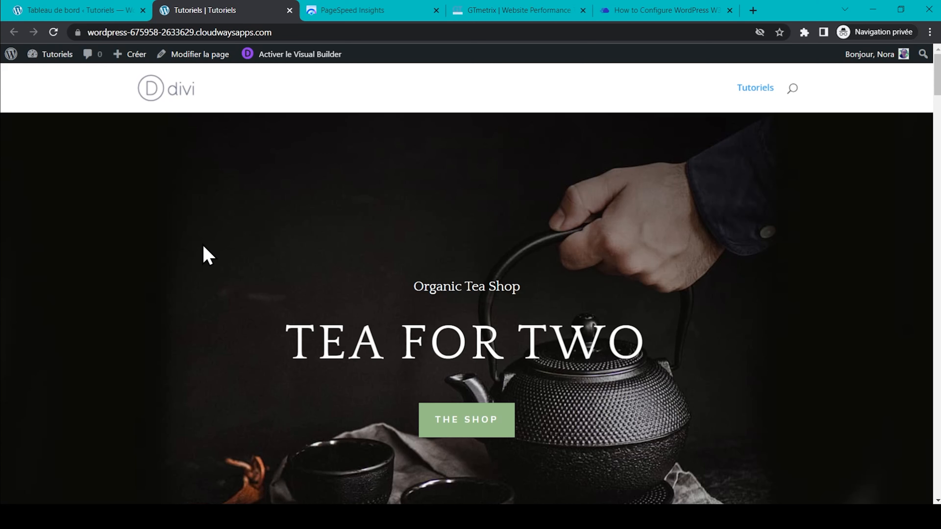
Step: Run speed tests of the WordPress site's home page in both PageSpeed Insights and GTmetrix
left_click(348, 4)
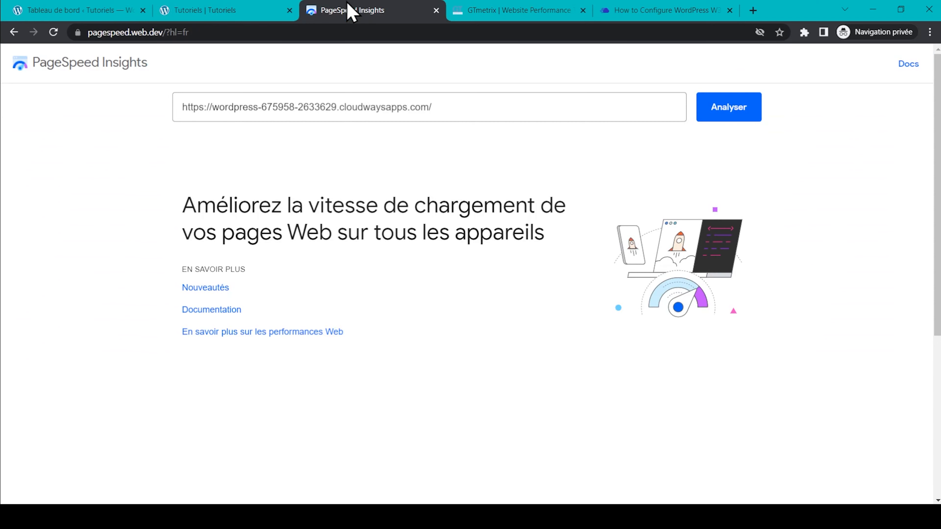
left_click(734, 110)
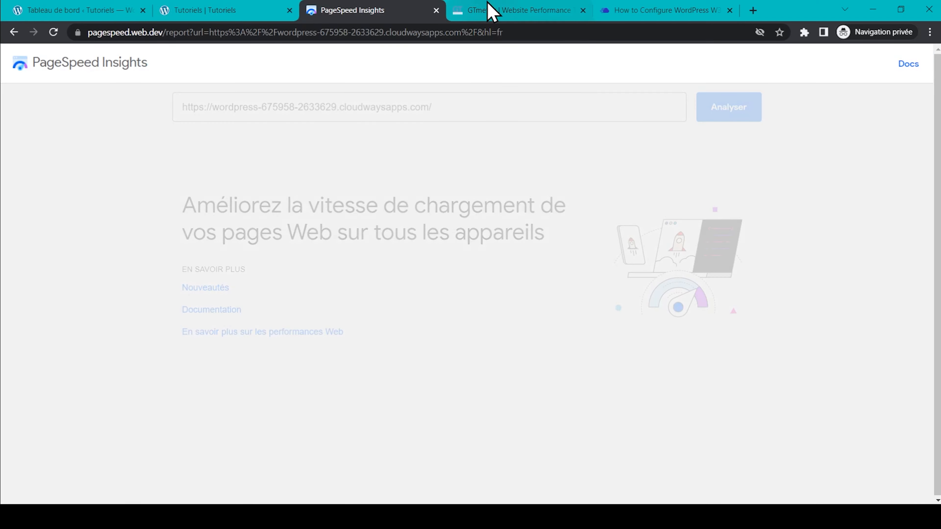
left_click(489, 11)
left_click(744, 305)
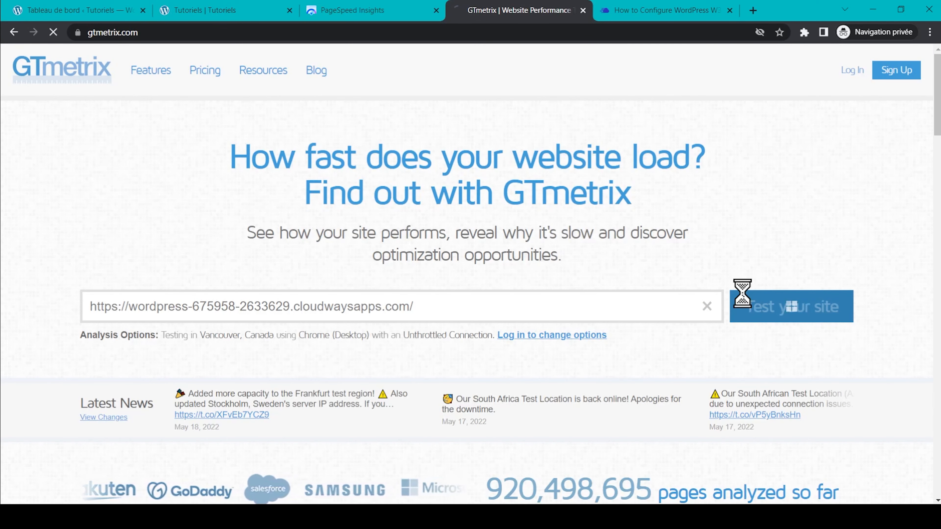
Step: Compare the mobile and desktop performance scores in PageSpeed Insights, and examine the mobile statistics
left_click(384, 10)
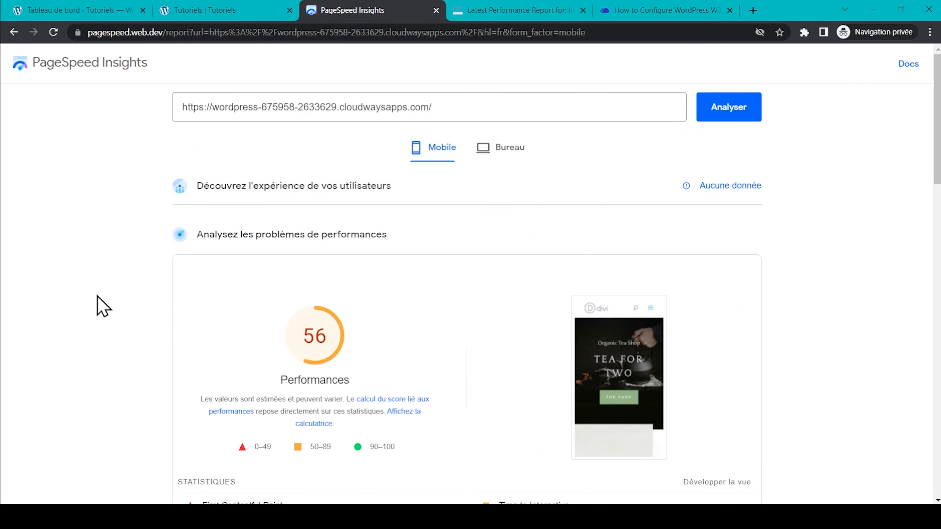
left_click(518, 154)
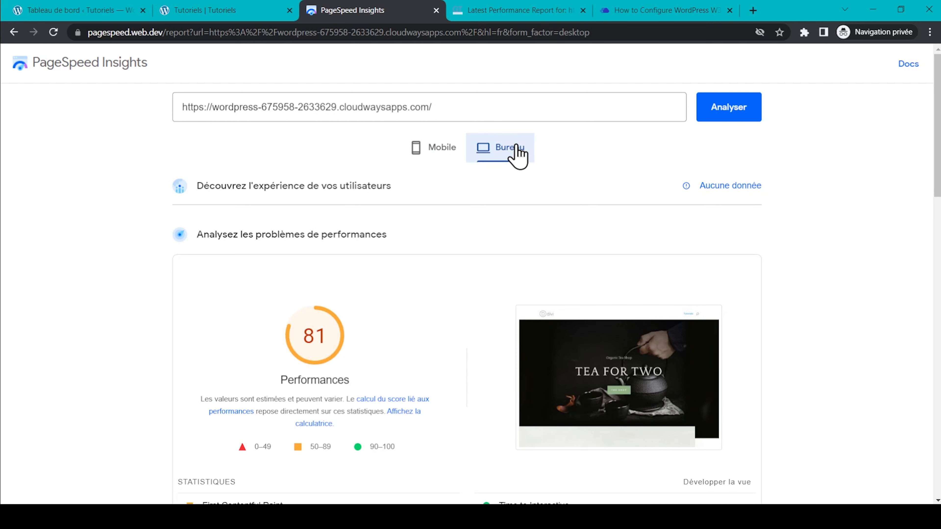
left_click(432, 153)
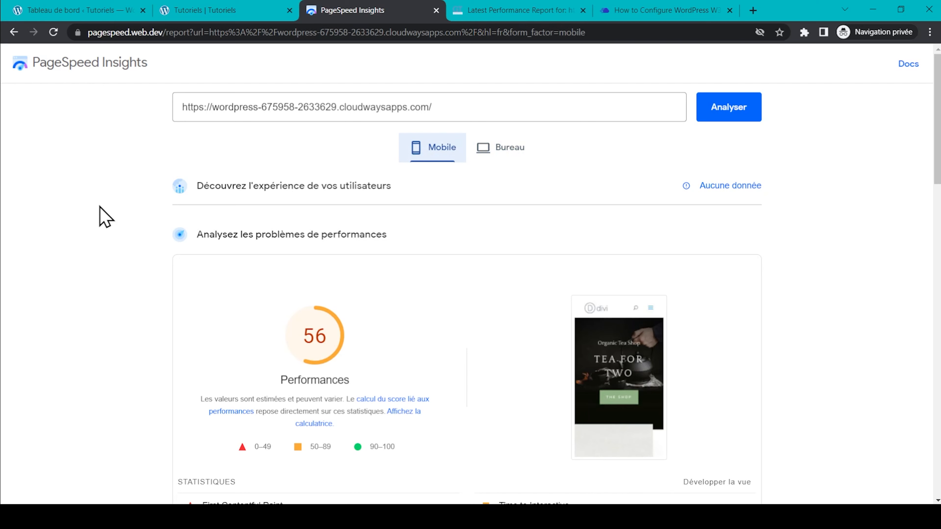
scroll(106, 217, "down", 7)
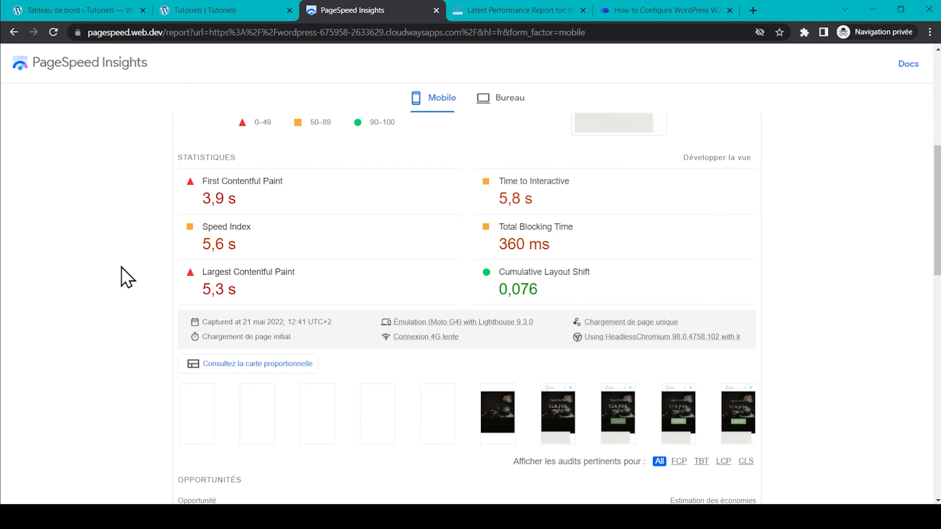
Step: Examine the mobile report's opportunities on render-blocking resources, unused CSS and unused JavaScript, collapsing each one after reading
scroll(126, 278, "down", 6)
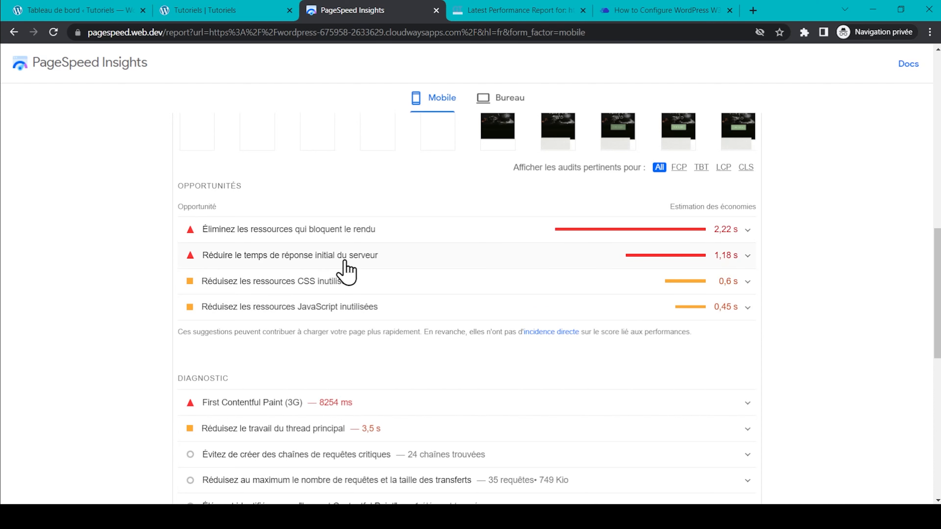
scroll(342, 269, "down", 1)
left_click(289, 182)
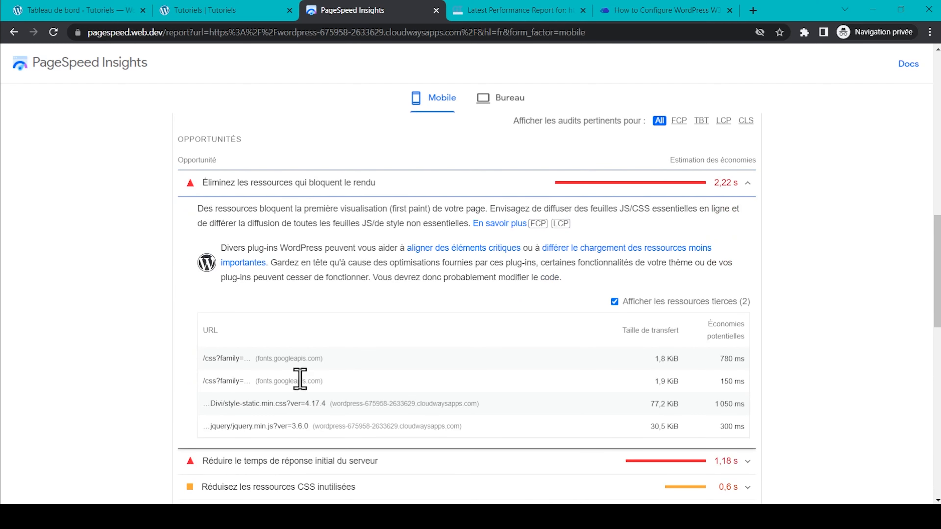
left_click(330, 184)
left_click(315, 206)
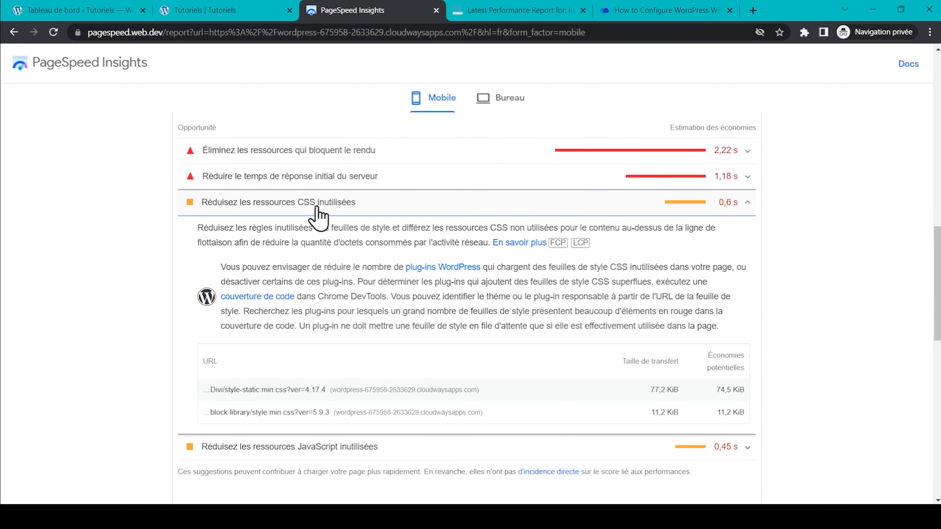
left_click(317, 208)
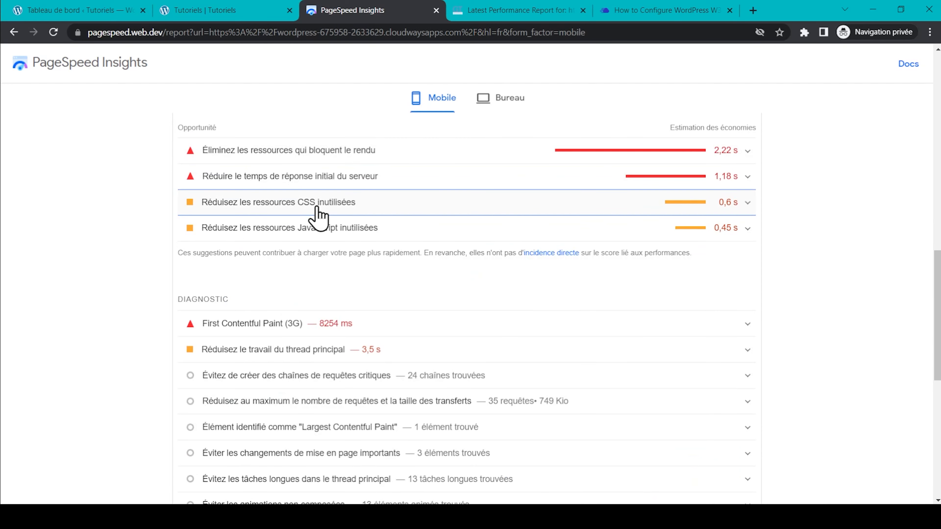
left_click(319, 232)
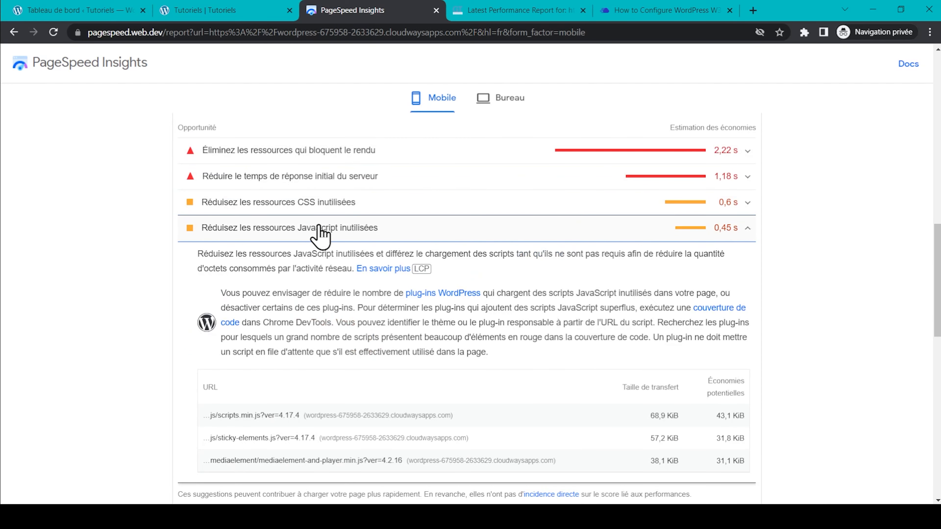
left_click(319, 231)
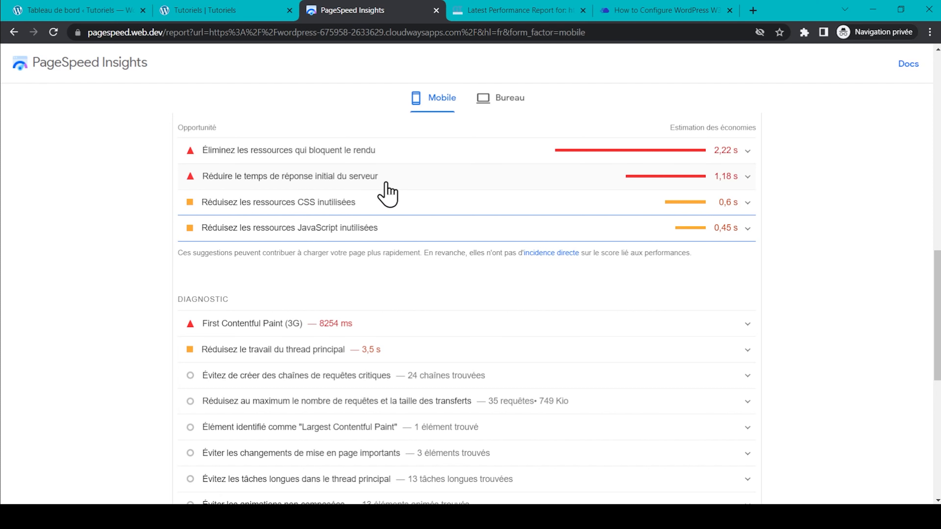
Step: Review the GTmetrix report's grade, Web Vitals, speed visualization, top issues and page details
left_click(538, 11)
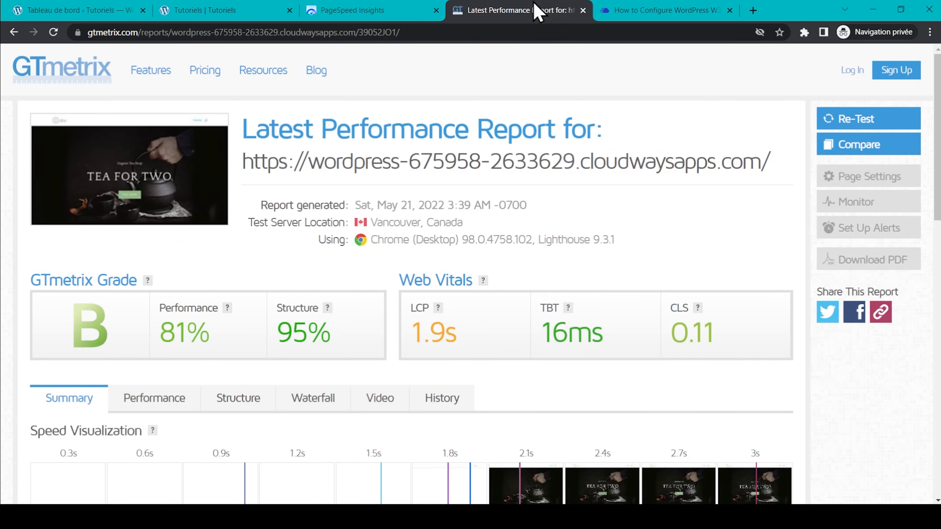
scroll(5, 334, "down", 5)
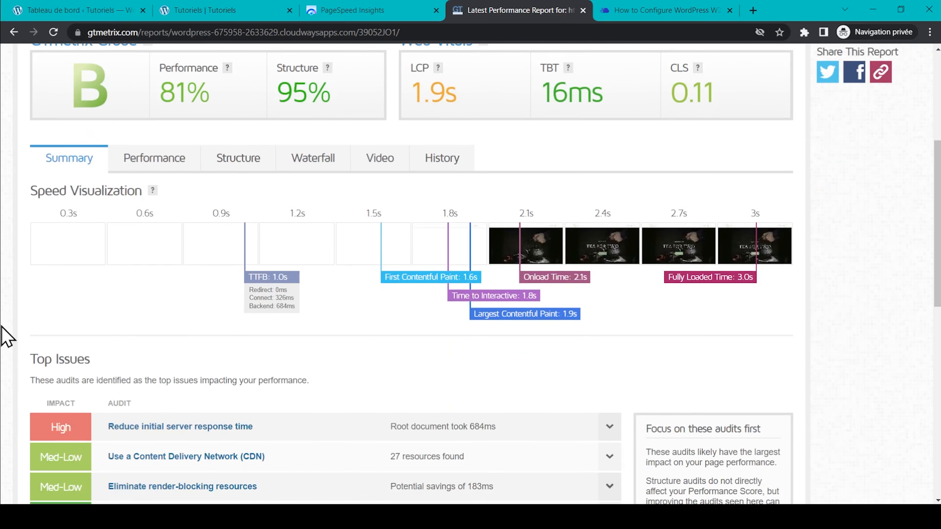
scroll(4, 336, "down", 10)
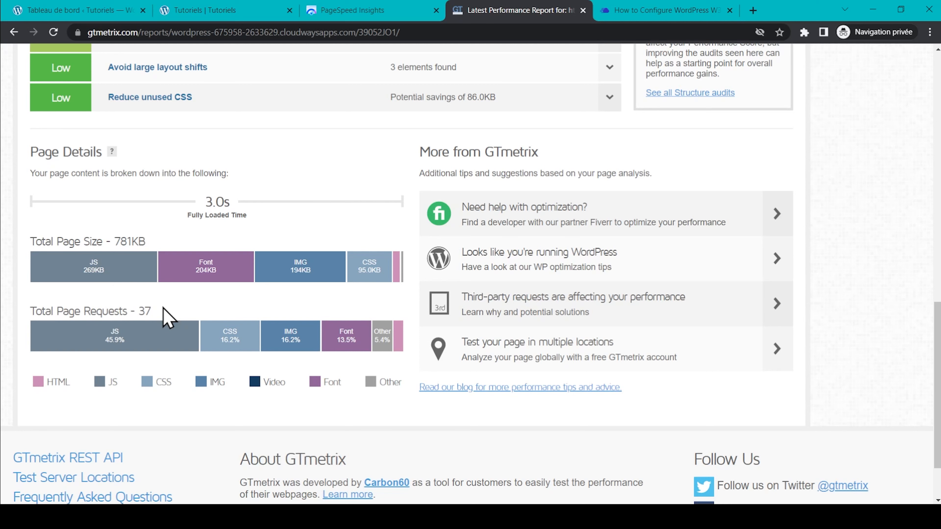
Step: Search the WordPress plugin directory for "w3 total cache", then install and activate the W3 Total Cache plugin
left_click(62, 9)
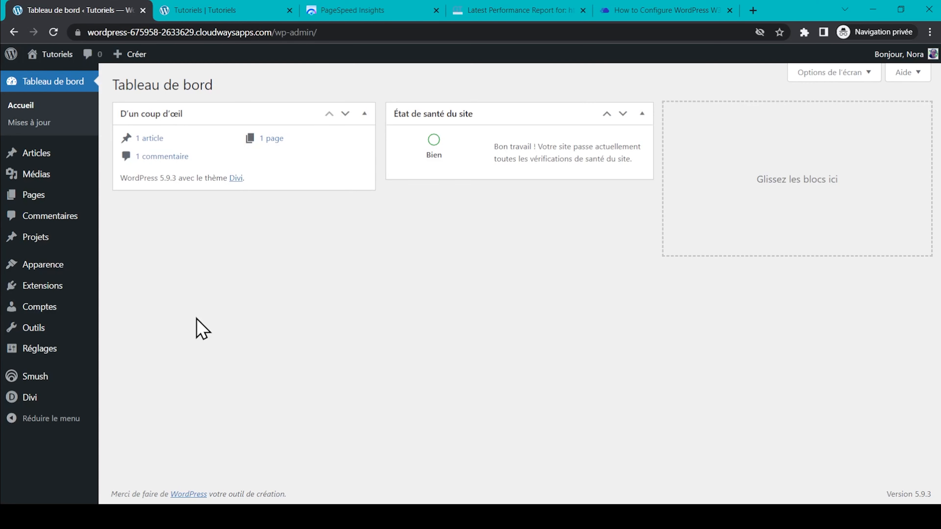
mouse_move(58, 290)
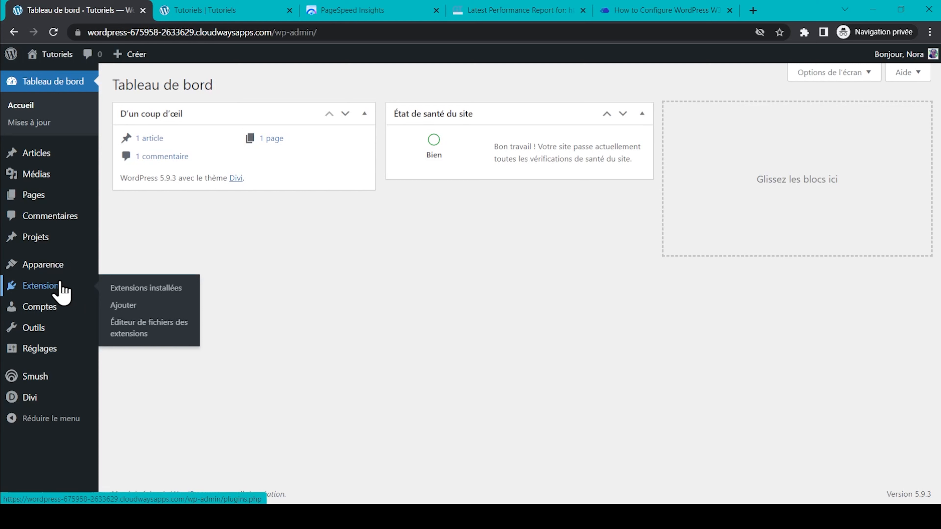
left_click(145, 308)
left_click(793, 118)
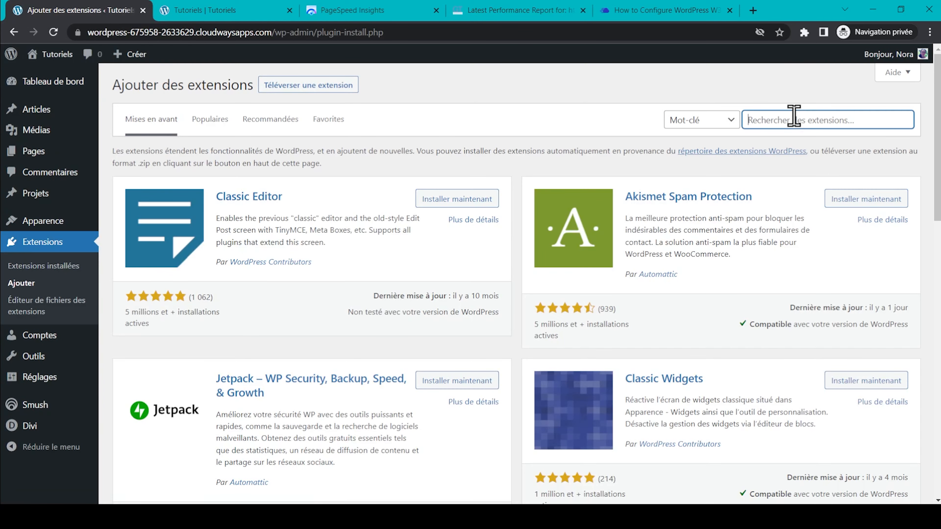
type("w3 total cache")
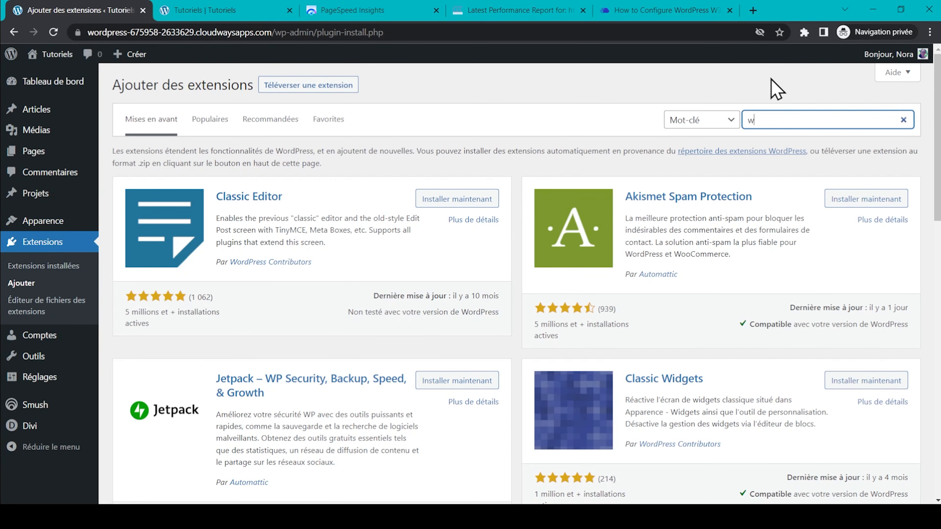
left_click(481, 190)
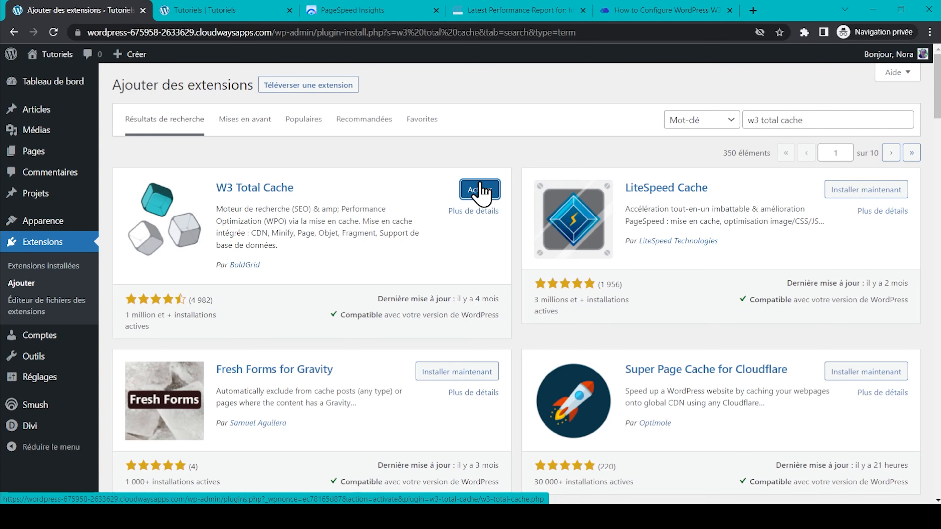
left_click(479, 187)
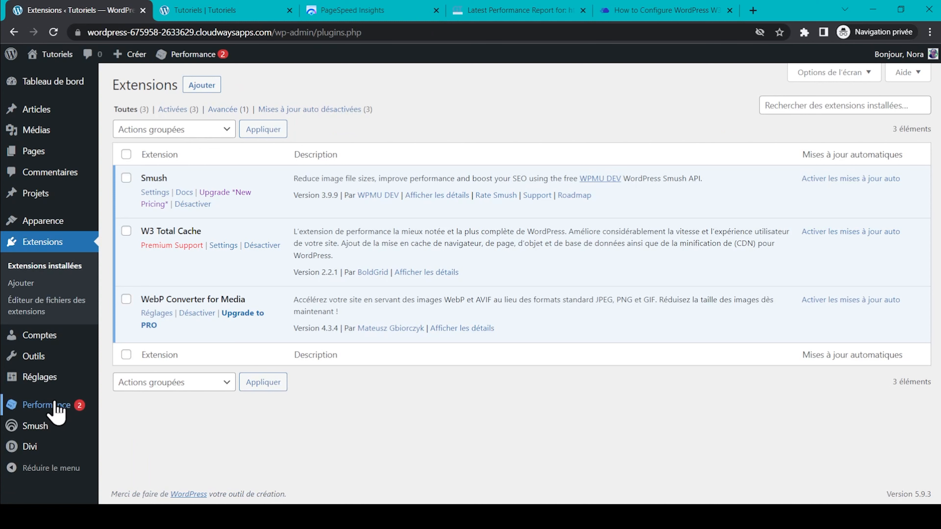
Step: Open the W3 Total Cache configuration guide and briefly consult the Cloudways article on configuring the plugin
mouse_move(74, 405)
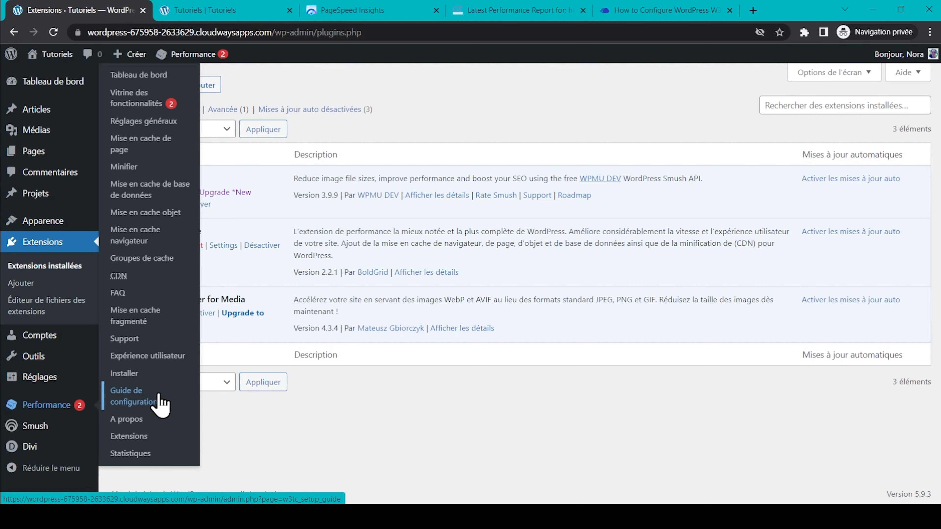
left_click(160, 402)
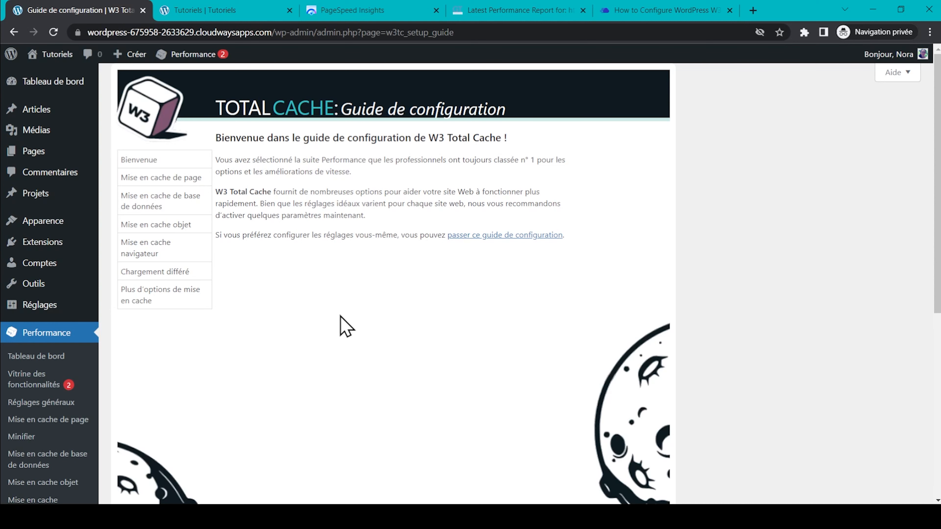
left_click(667, 8)
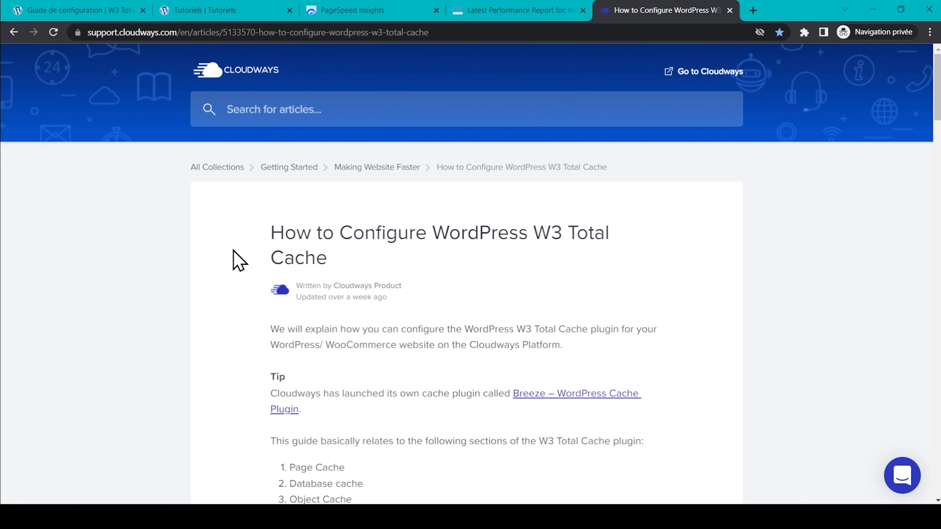
left_click(99, 10)
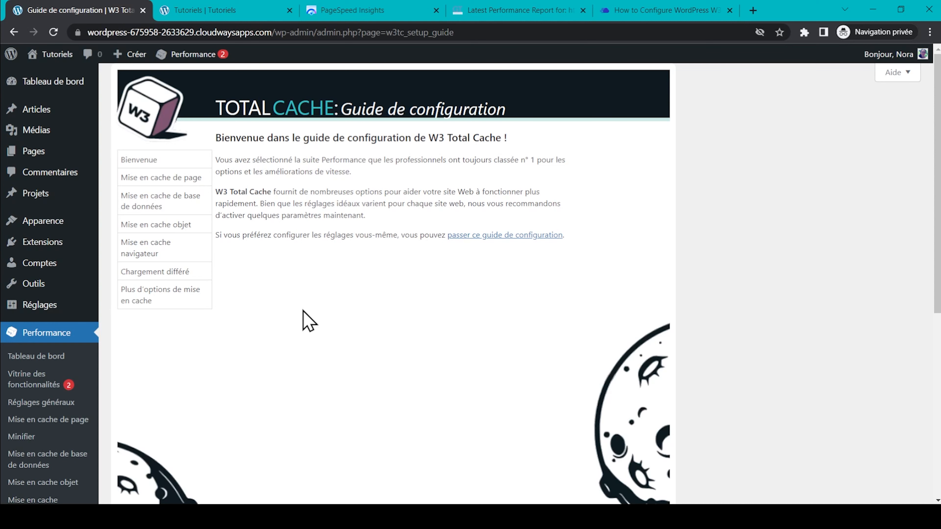
Step: Advance the setup guide to page caching and run the page cache test to compare storage engines
scroll(309, 321, "down", 3)
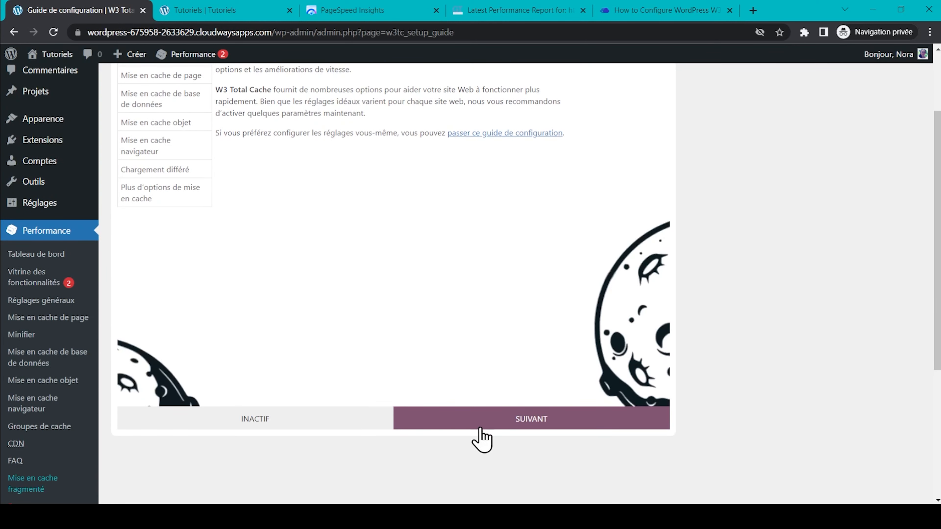
left_click(452, 426)
scroll(451, 424, "up", 3)
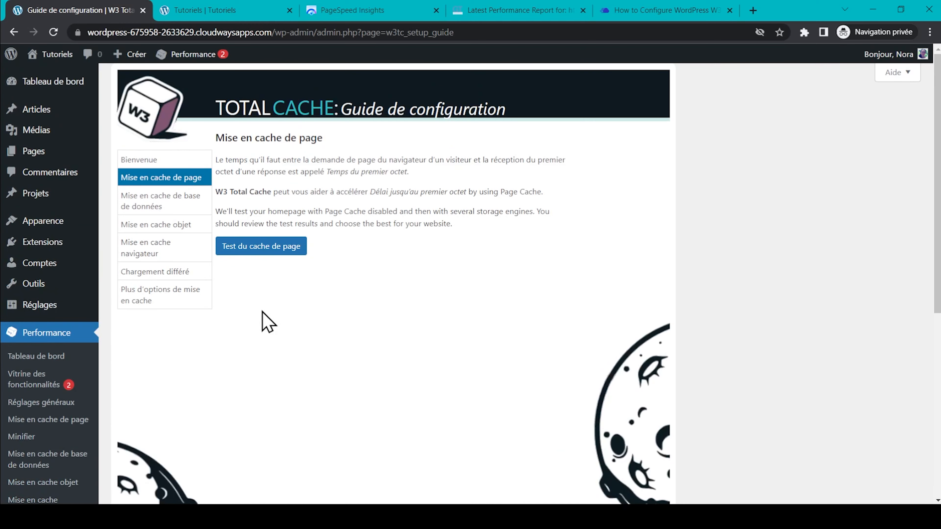
left_click(292, 247)
scroll(644, 246, "down", 2)
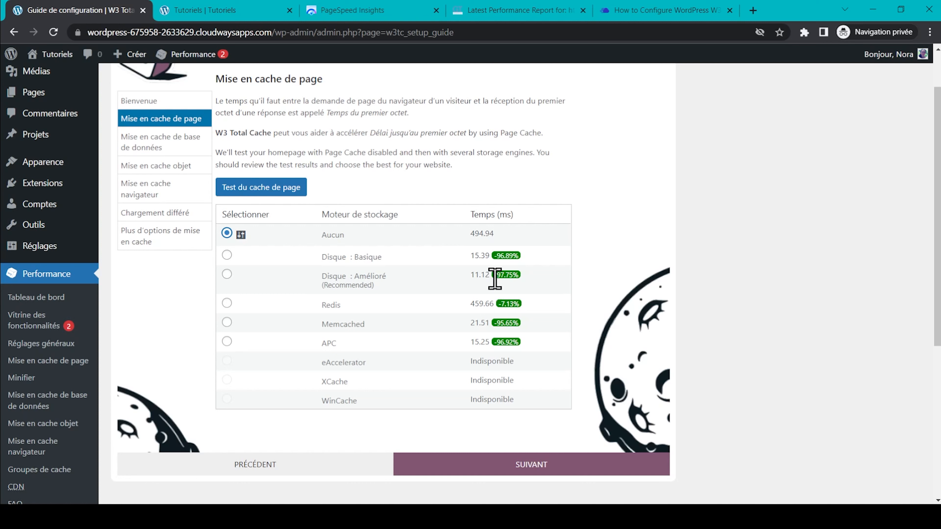
Step: Set the page cache storage engine to Disque : Amélioré, advance to database caching and run the database cache test
left_click(227, 274)
left_click(497, 472)
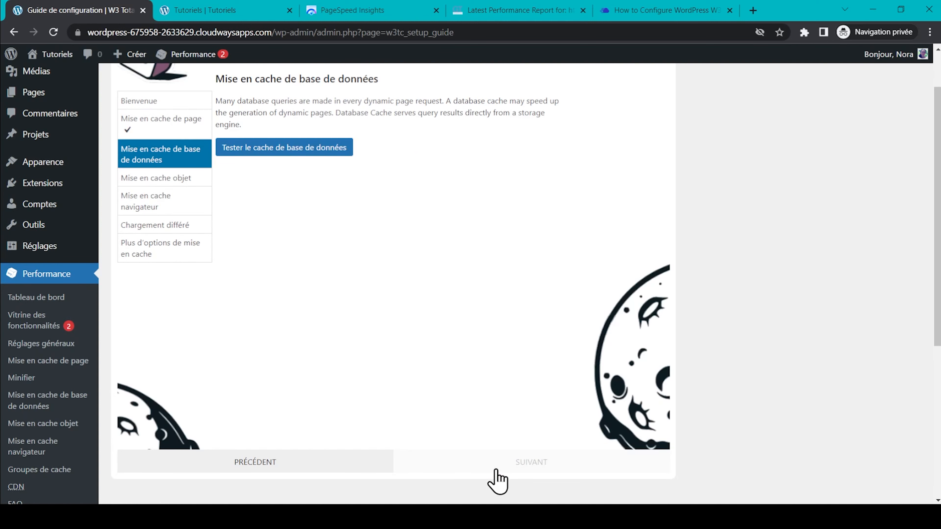
left_click(295, 147)
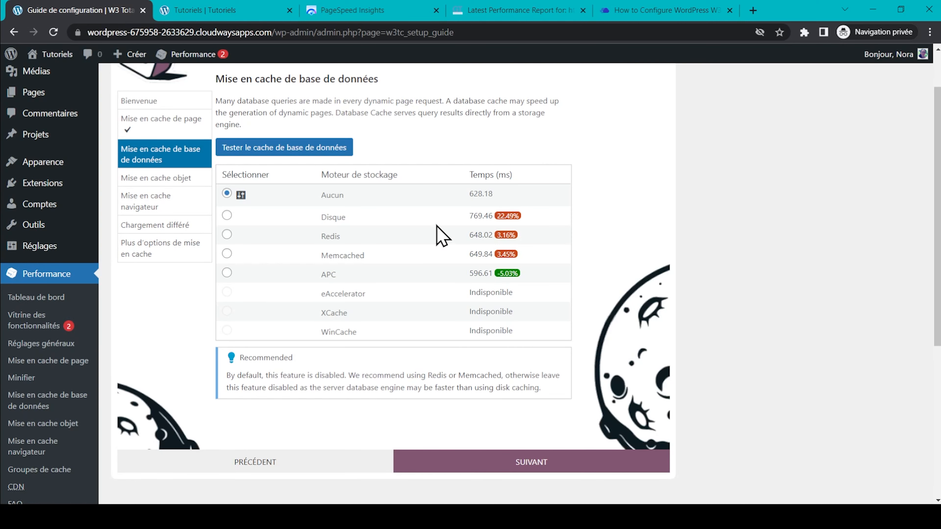
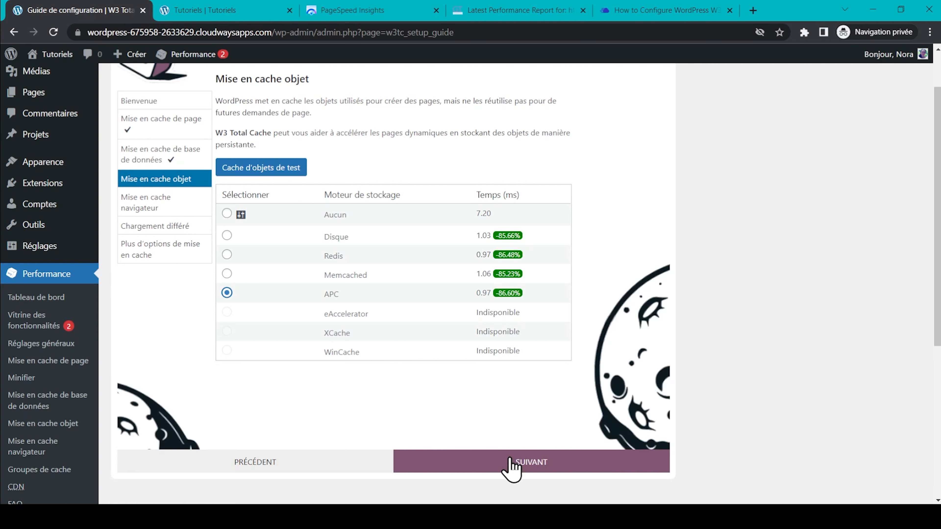
Step: Test browser caching with the Activé setting, and complete the setup guide without lazy loading images, returning to the plugin dashboard
left_click(512, 463)
left_click(283, 256)
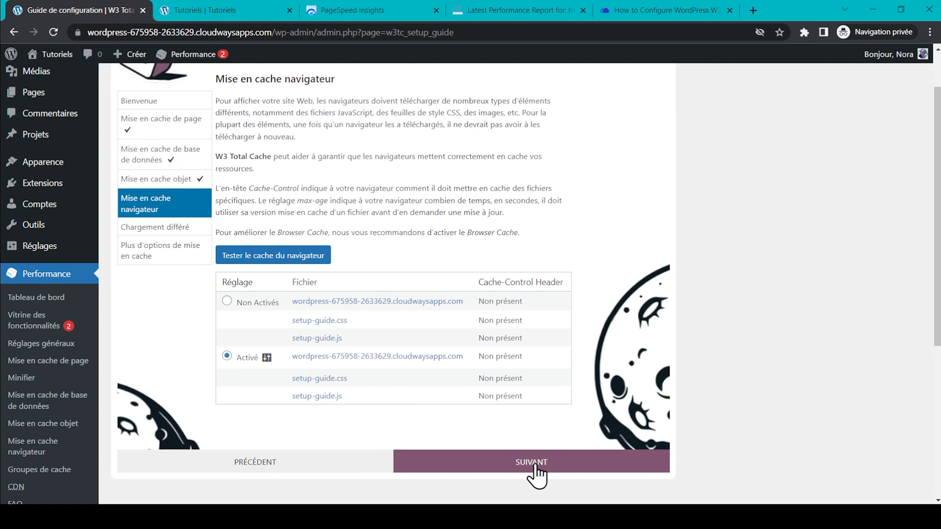
left_click(536, 473)
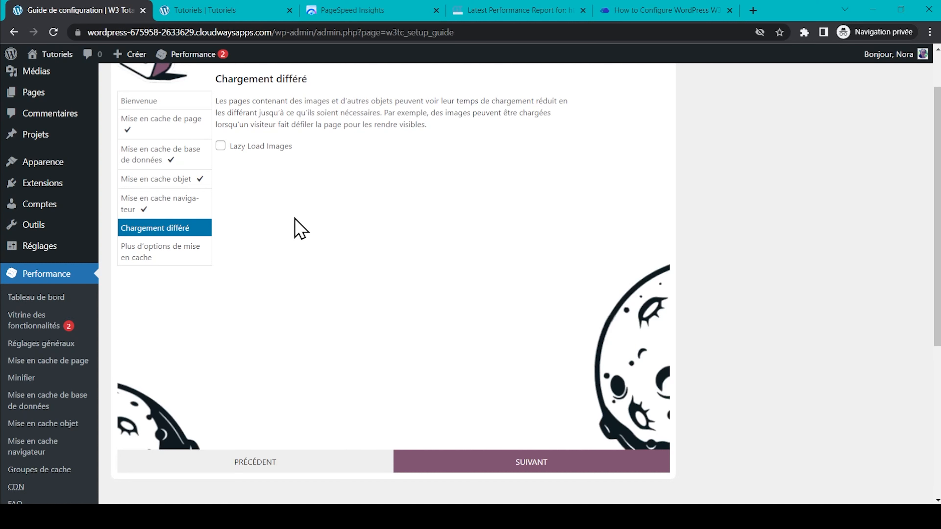
left_click(510, 464)
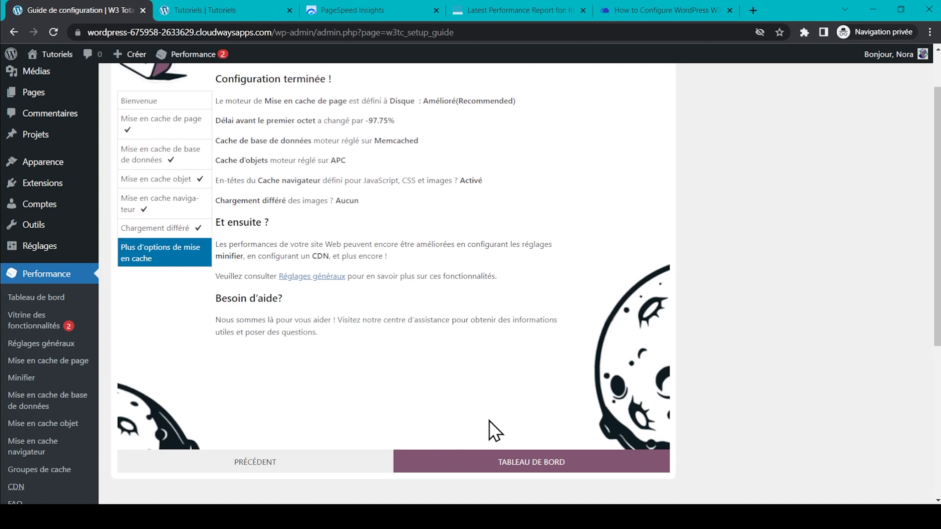
left_click(502, 461)
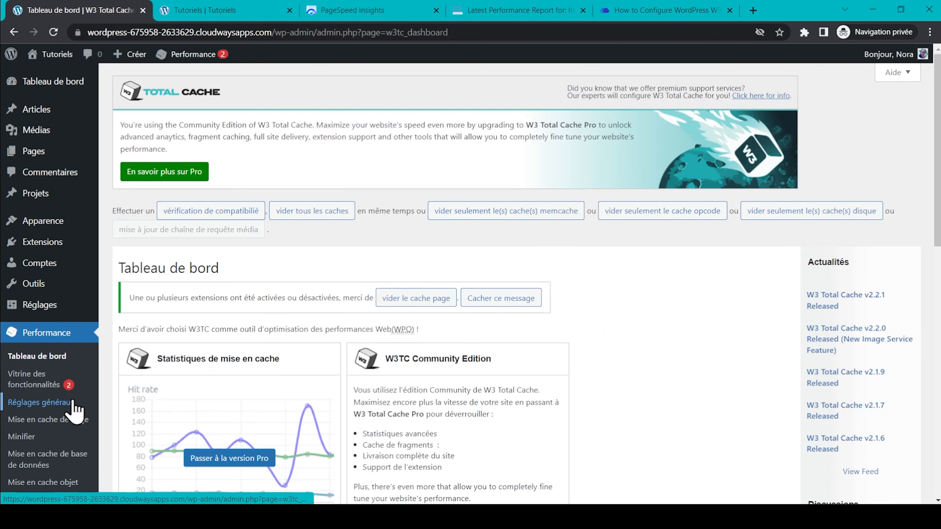
Step: Enable Minify in Auto mode in W3 Total Cache's general settings, and save the settings while purging the caches
left_click(69, 407)
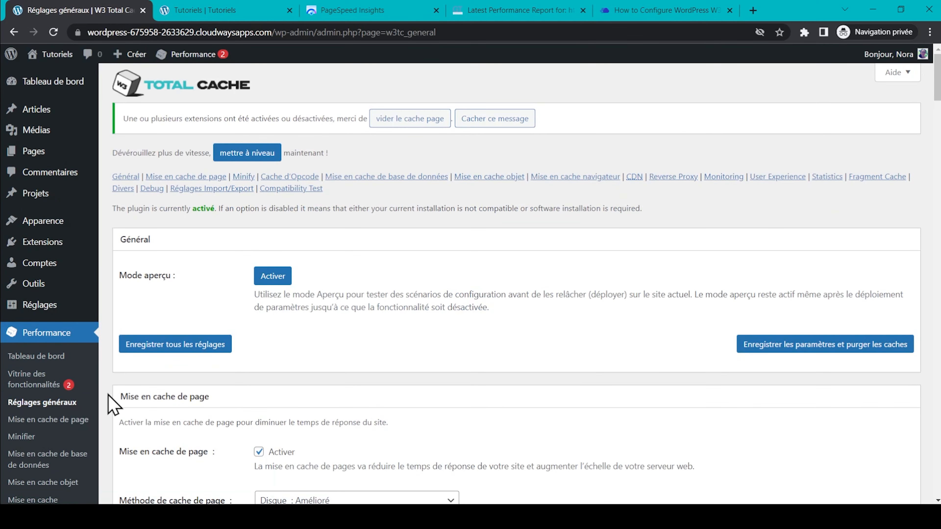
scroll(107, 400, "down", 8)
scroll(107, 400, "down", 3)
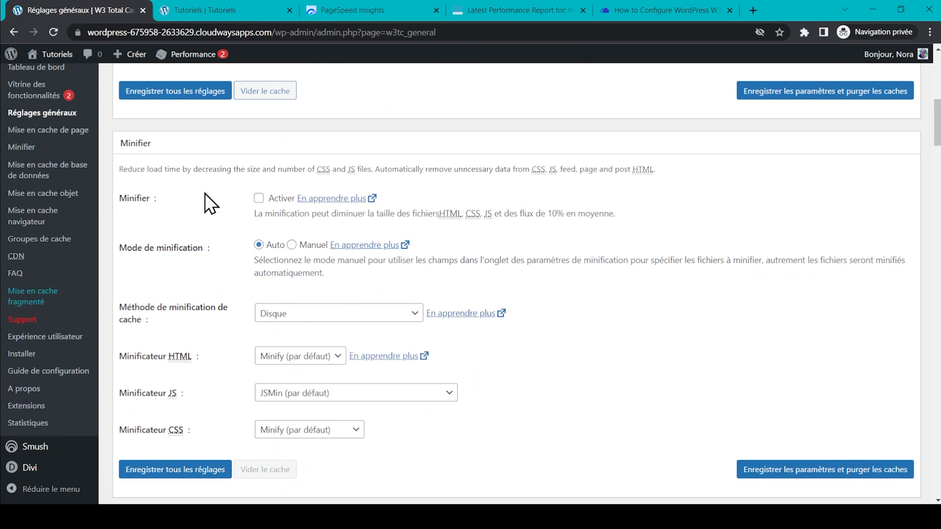
left_click(260, 199)
scroll(171, 222, "down", 1)
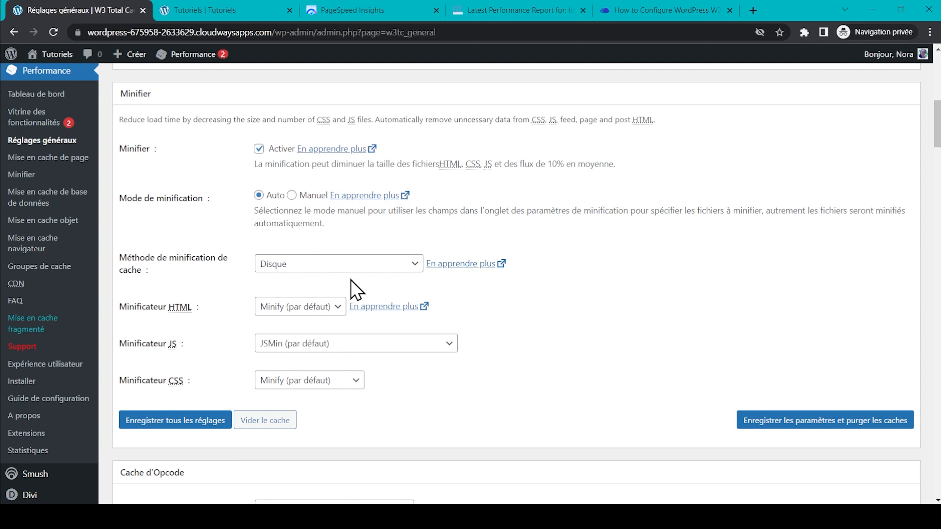
left_click(773, 421)
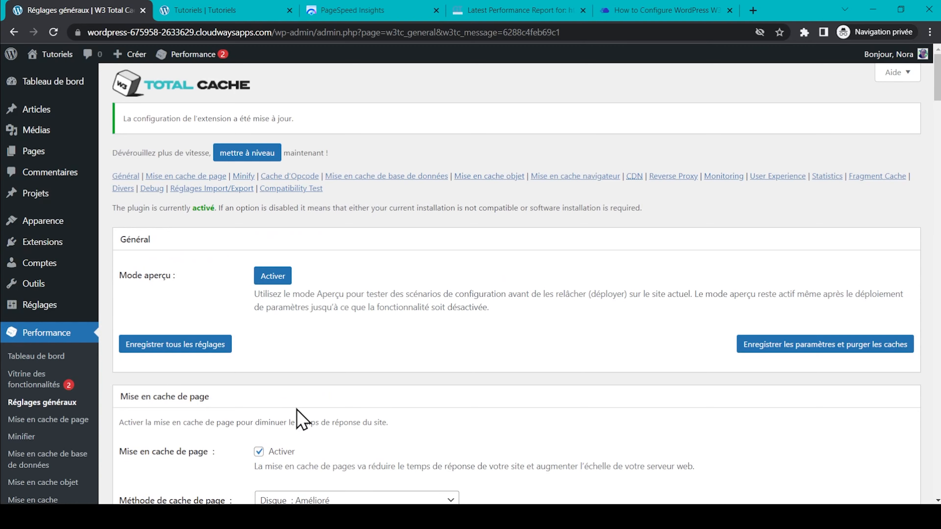
Step: In W3 Total Cache's Minify settings, enable HTML minification along with inline CSS and inline JS minification
scroll(302, 418, "down", 2)
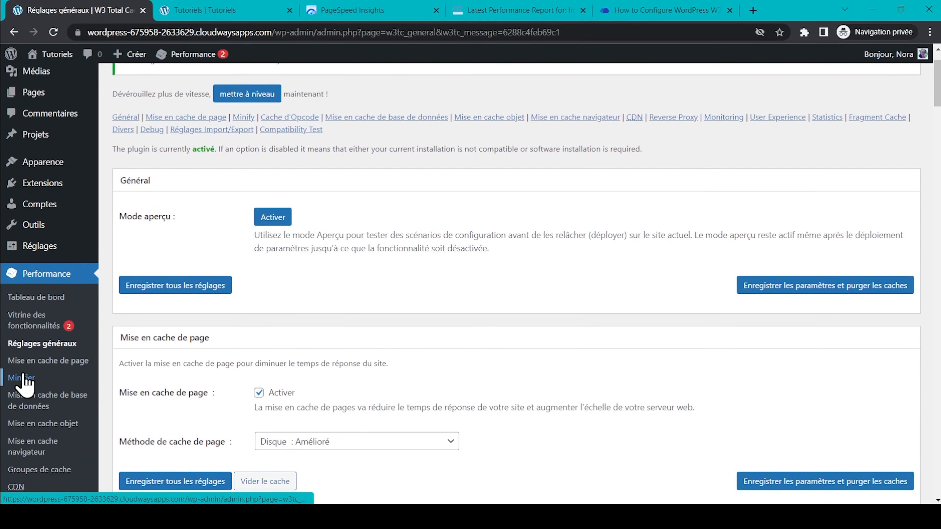
left_click(22, 379)
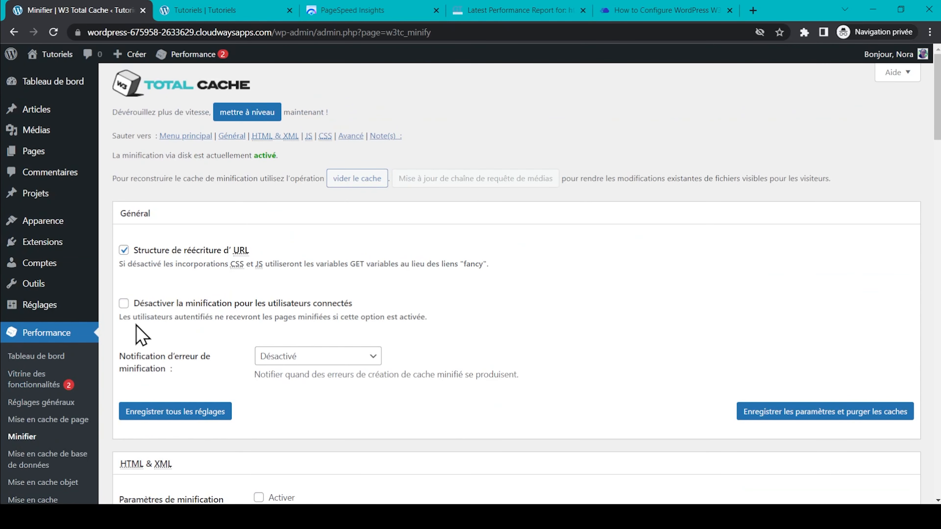
scroll(115, 354, "down", 7)
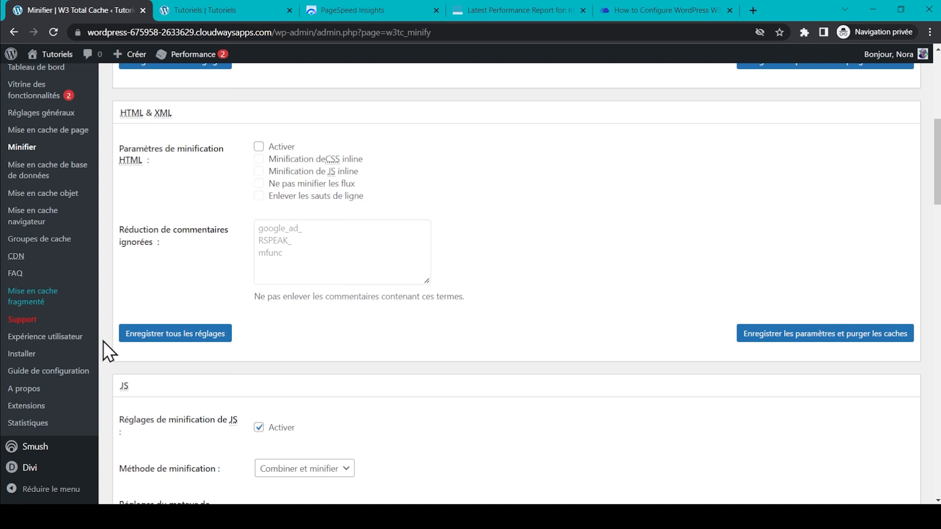
left_click(259, 146)
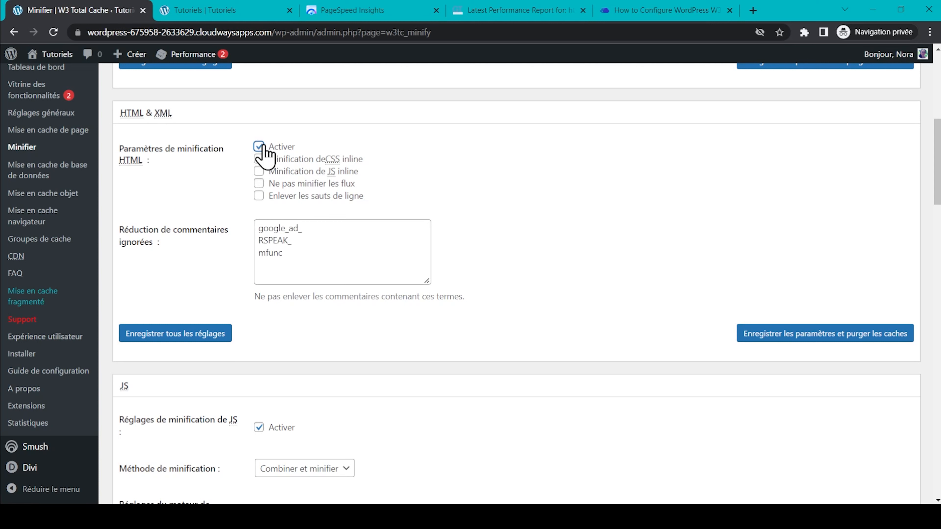
left_click(260, 159)
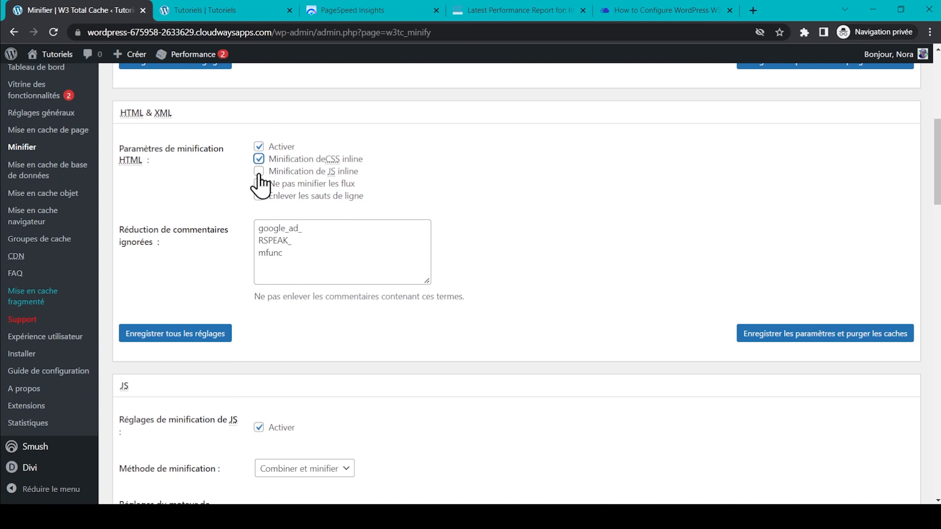
left_click(259, 173)
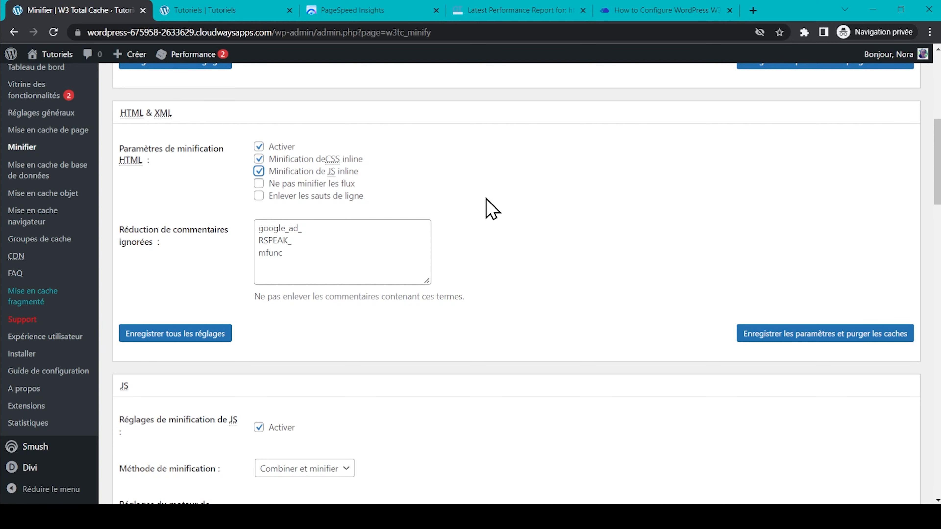
Step: Use Combiner et minifier for JS minification, and set both the head and body embed types to Ne pas bloquer en utilisant "defer"
scroll(491, 208, "down", 5)
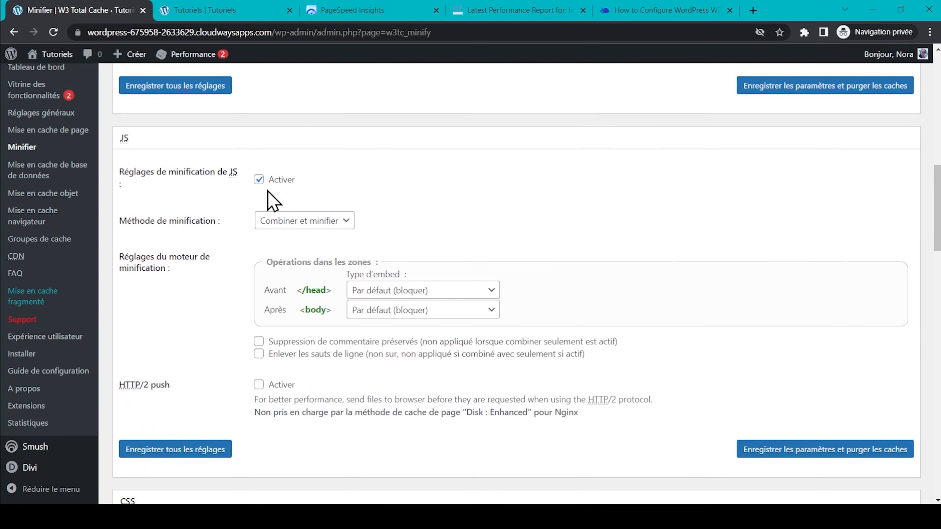
scroll(282, 181, "down", 2)
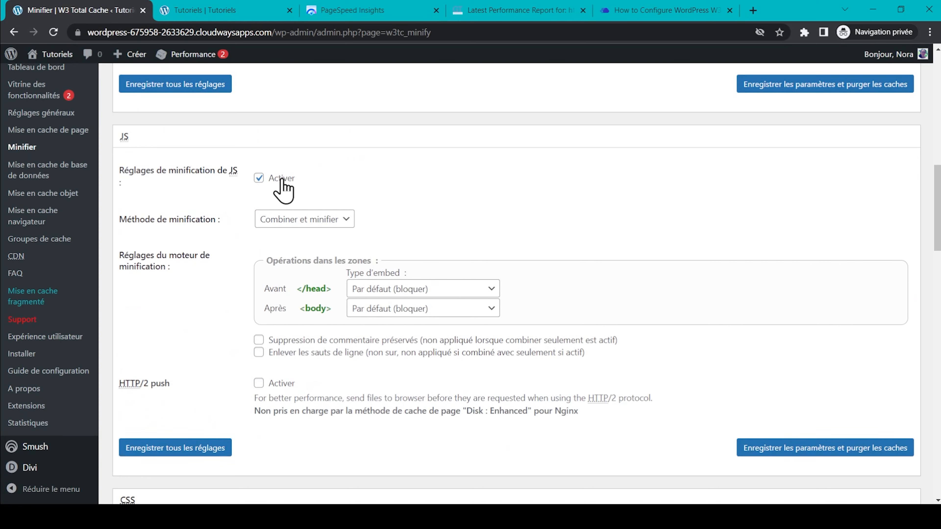
left_click(310, 149)
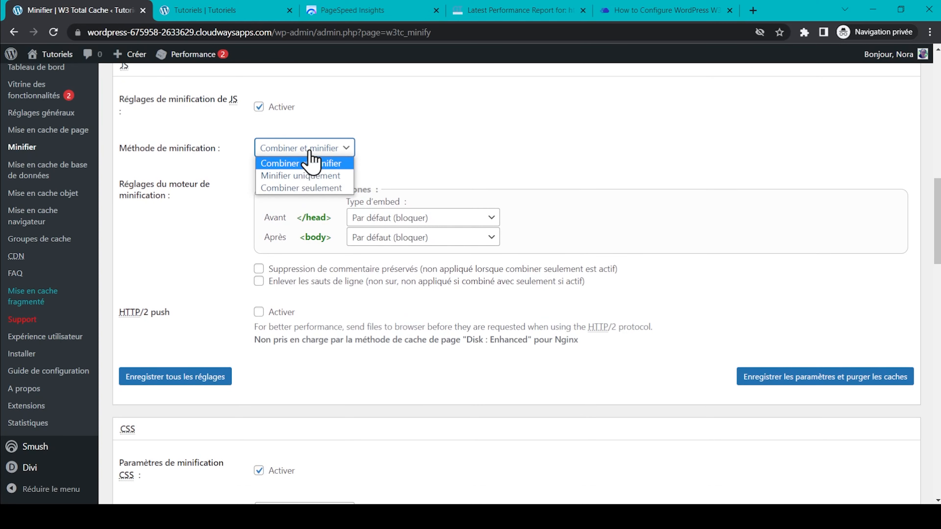
left_click(333, 162)
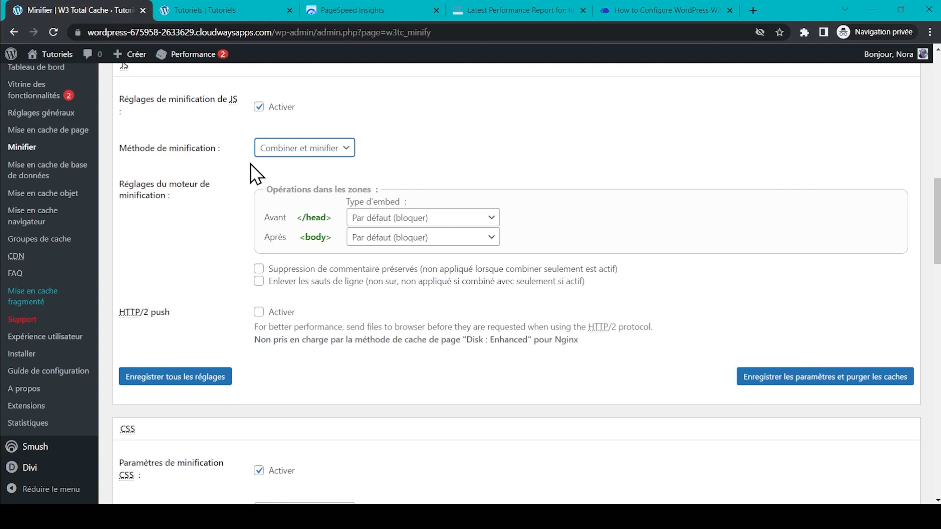
scroll(253, 172, "down", 2)
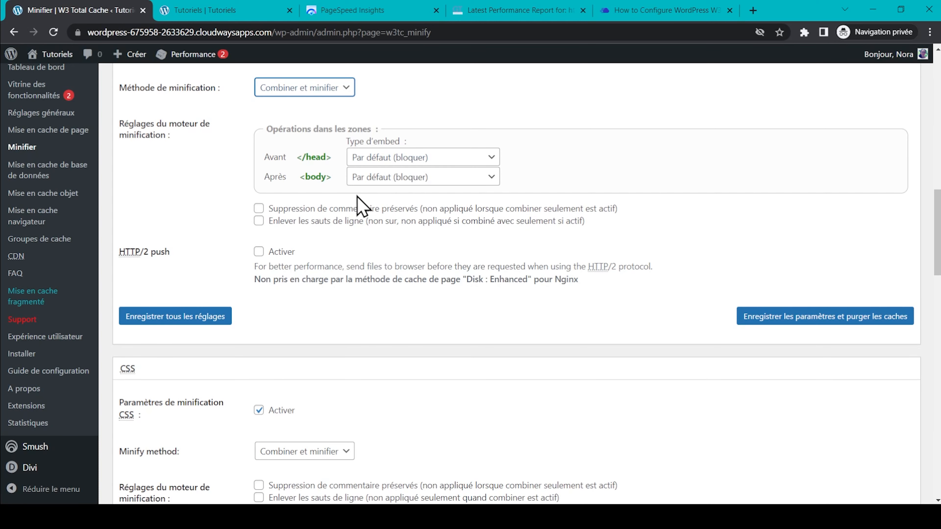
left_click(449, 163)
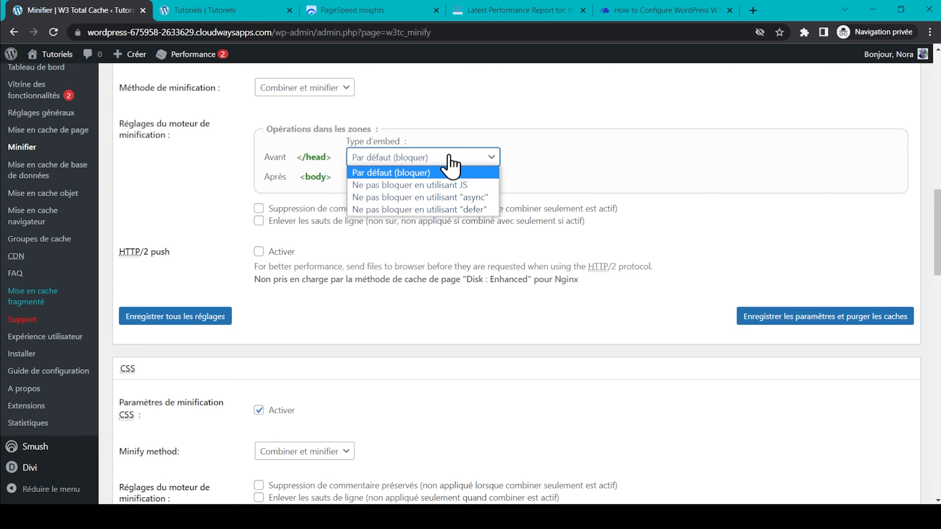
left_click(434, 210)
left_click(408, 178)
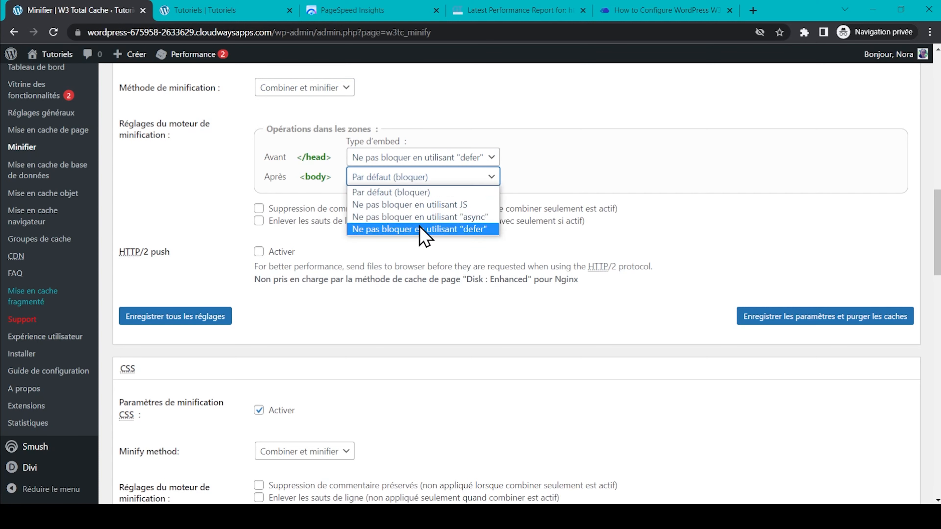
left_click(421, 229)
Step: Check the CSS minification settings, leaving them as they are, and save the Minify configuration while purging the caches
scroll(368, 301, "down", 5)
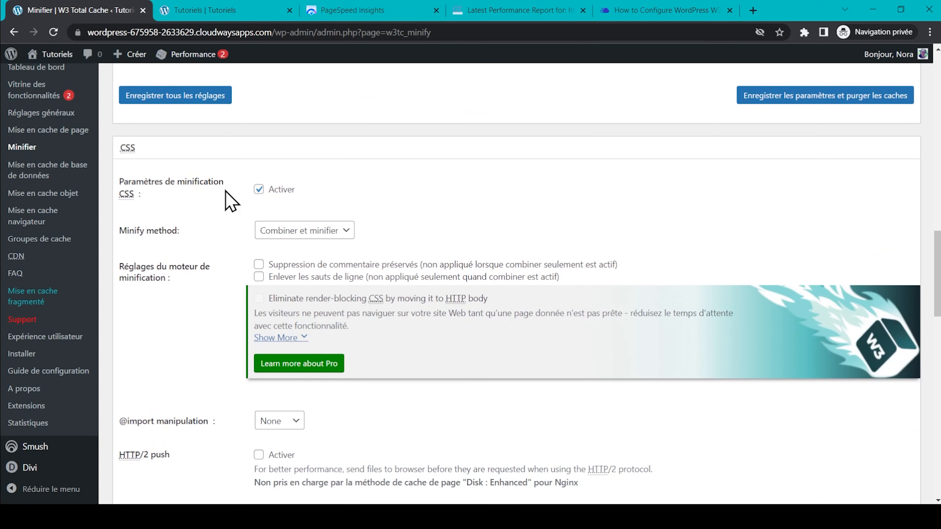
scroll(322, 199, "down", 3)
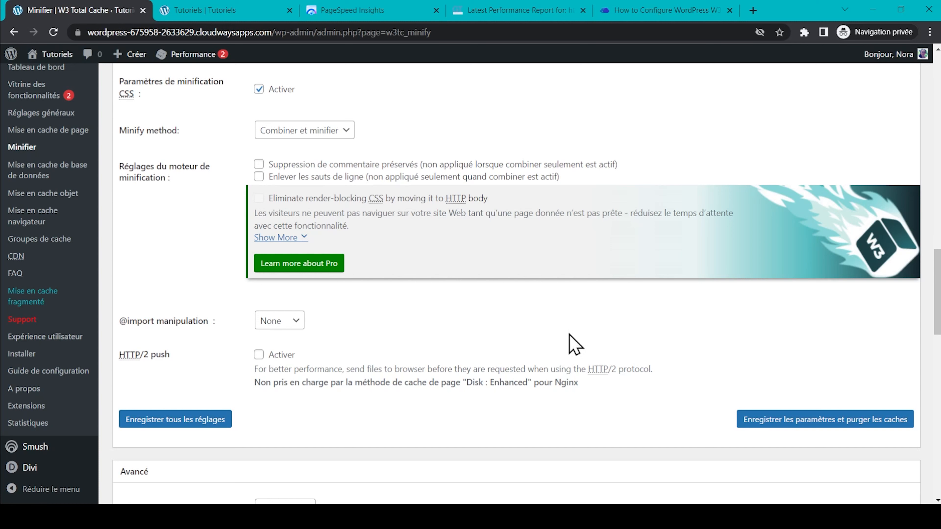
left_click(789, 422)
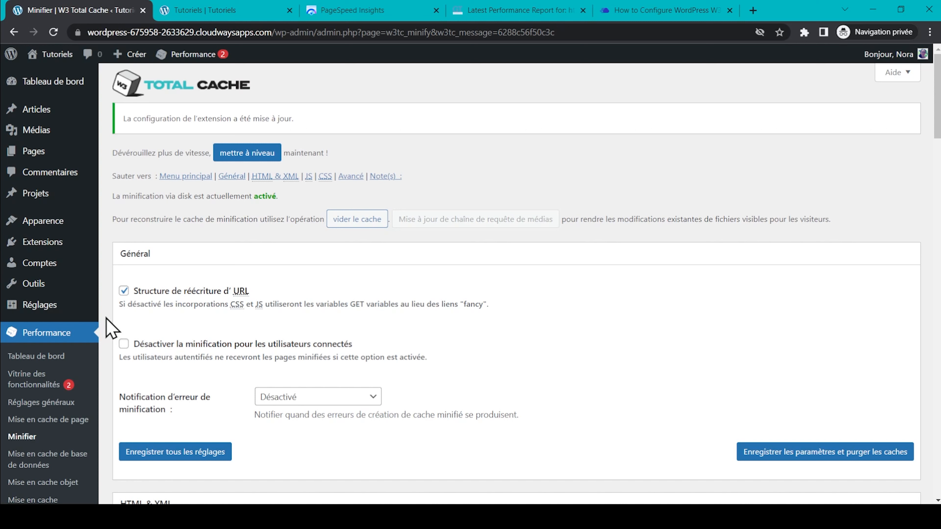
Step: Open the Divi theme options and review the general performance settings
scroll(106, 325, "down", 10)
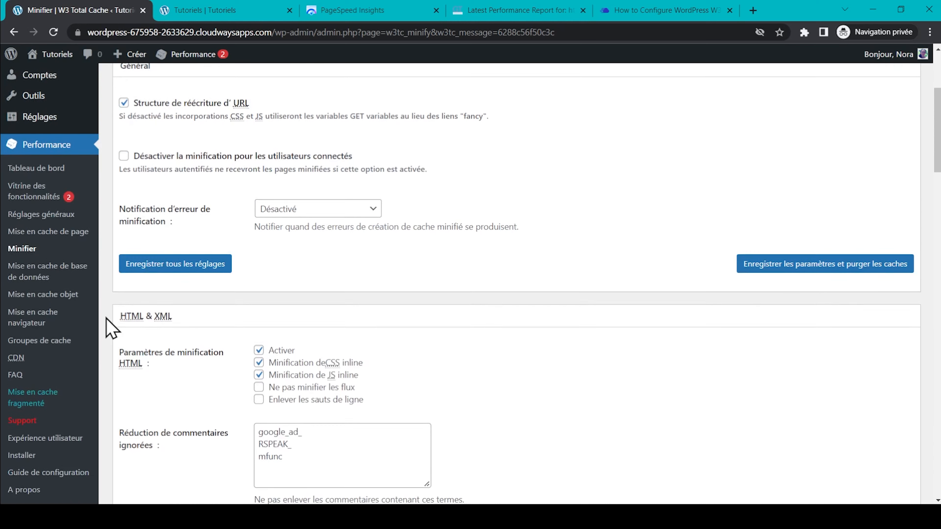
mouse_move(59, 461)
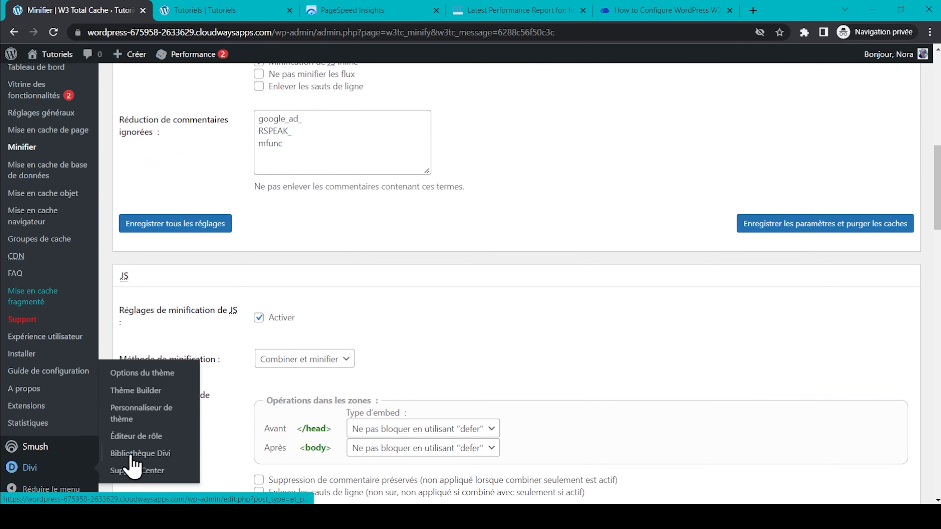
left_click(159, 377)
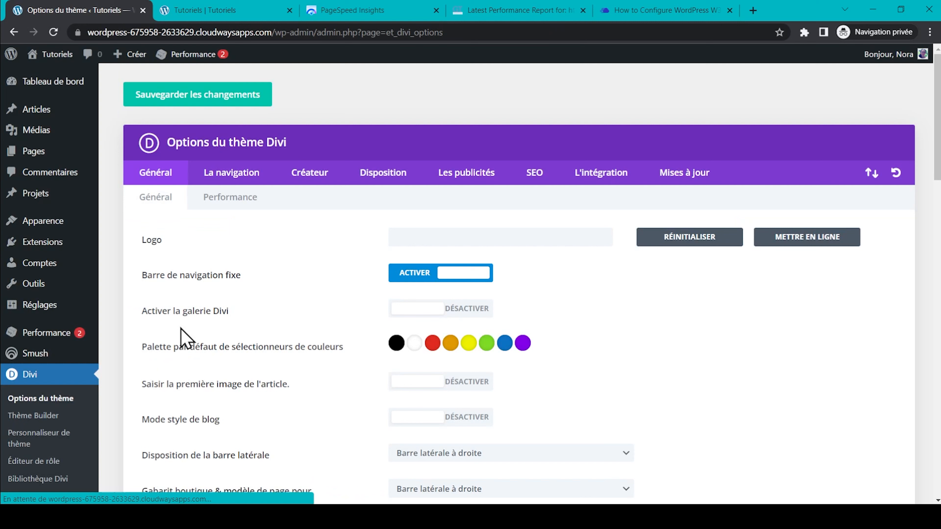
left_click(227, 203)
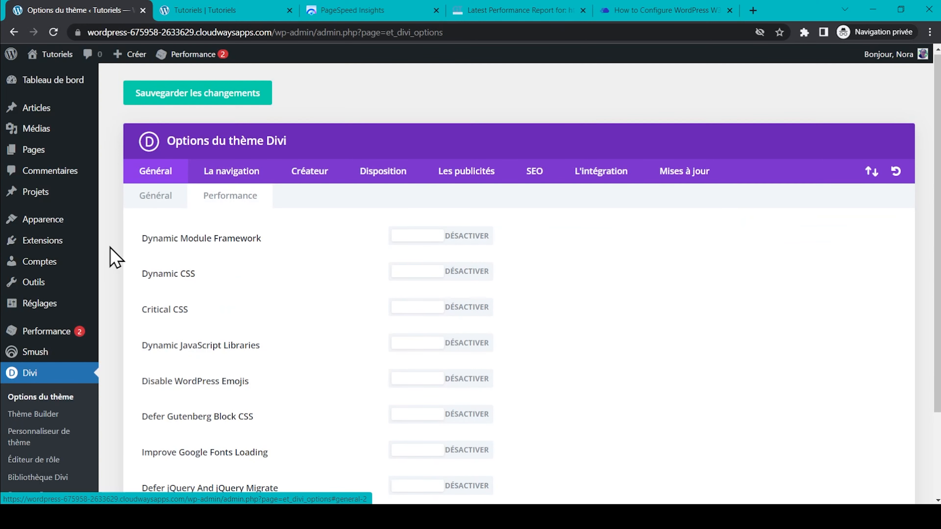
scroll(115, 258, "down", 2)
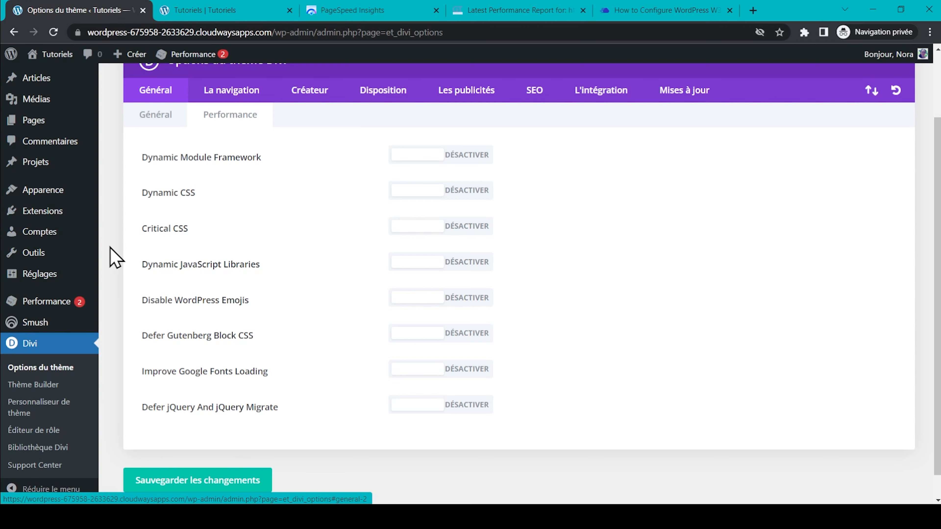
scroll(538, 140, "up", 1)
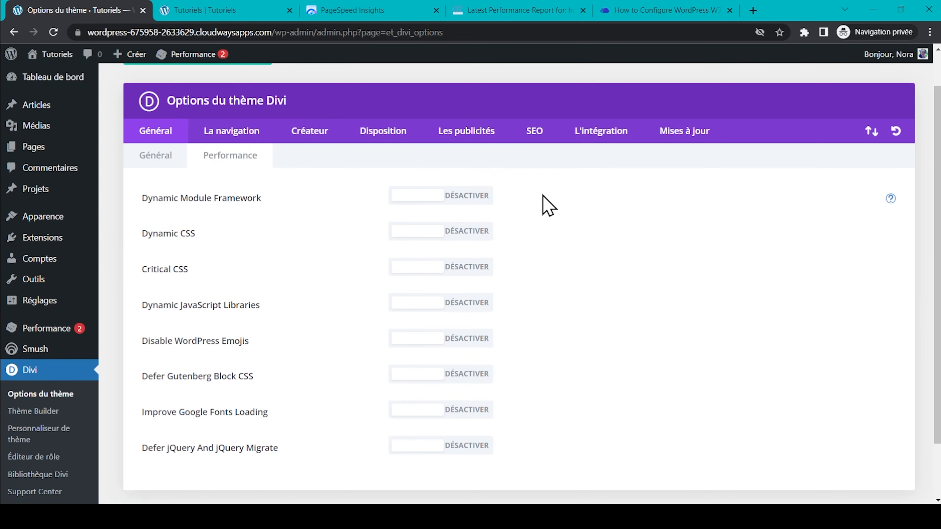
Step: Enable Dynamic Module Framework, Dynamic CSS, Dynamic Icons, Load Dynamic Stylesheet In-line and Critical CSS in Divi's performance options
left_click(478, 200)
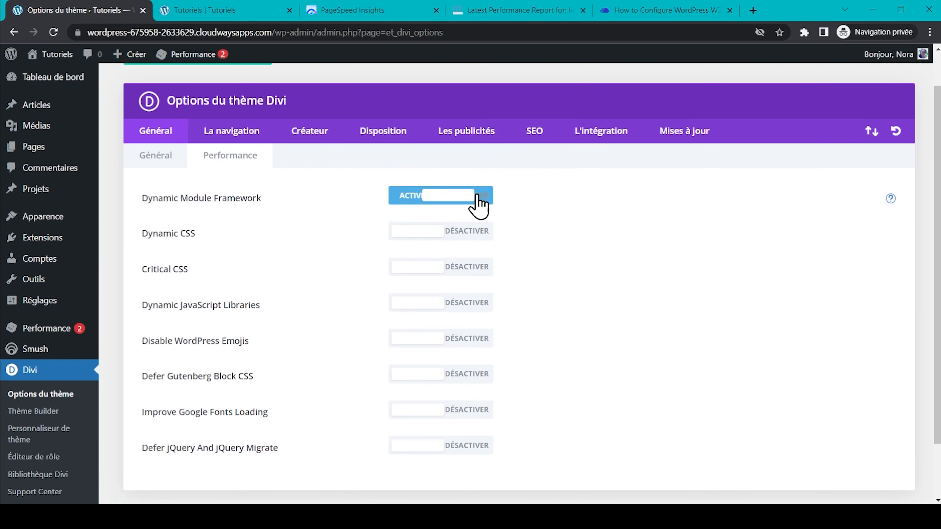
left_click(467, 237)
left_click(468, 268)
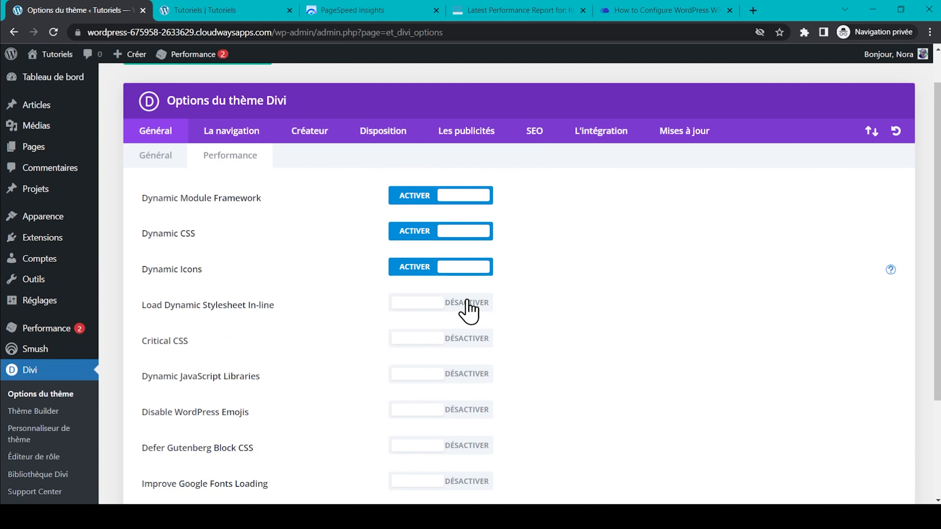
left_click(467, 304)
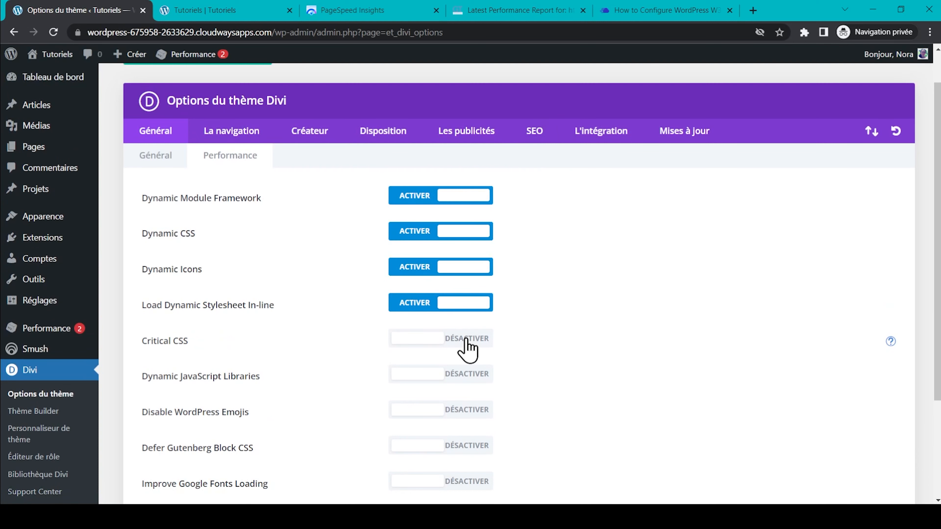
left_click(467, 340)
Step: Enable every remaining Divi performance option from Dynamic JavaScript Libraries to Defer Additional Third Party Scripts, and save the changes
scroll(468, 345, "down", 3)
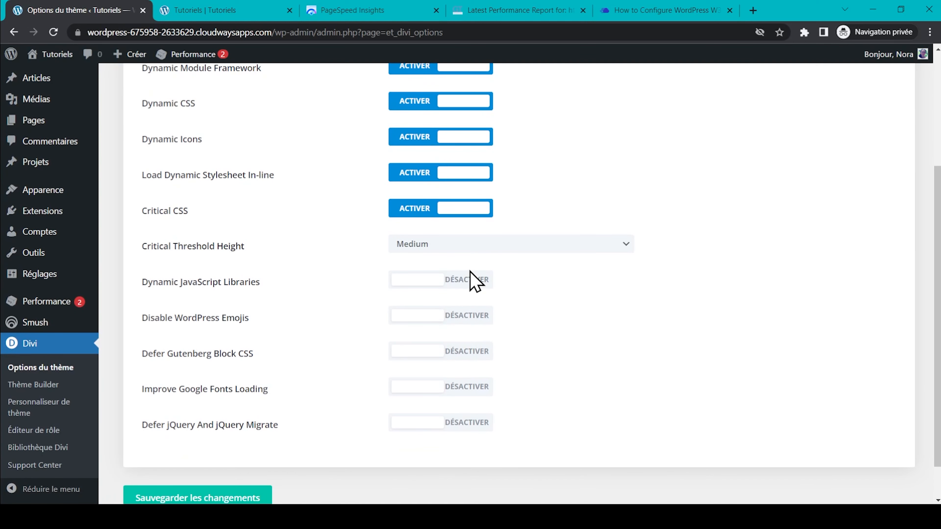
left_click(467, 280)
left_click(467, 316)
left_click(467, 351)
left_click(467, 386)
left_click(467, 422)
left_click(467, 459)
scroll(467, 445, "down", 3)
left_click(467, 391)
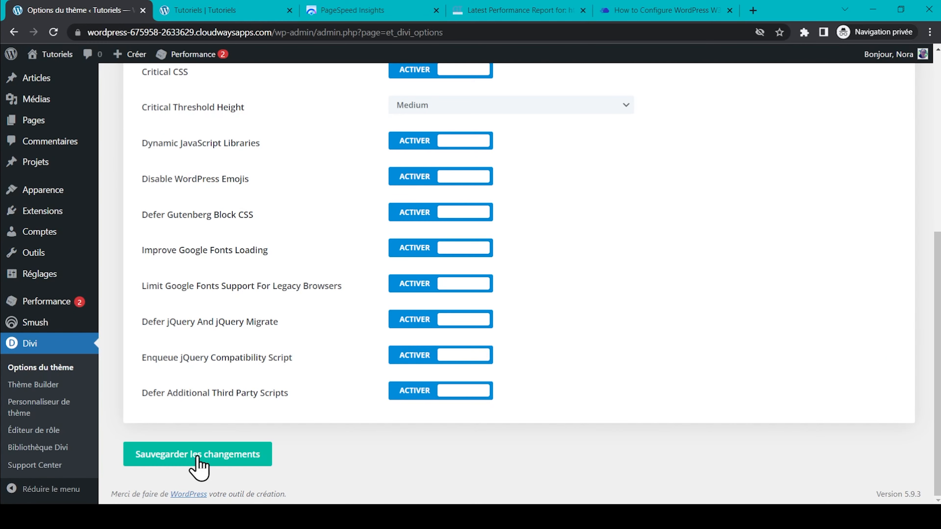
left_click(198, 458)
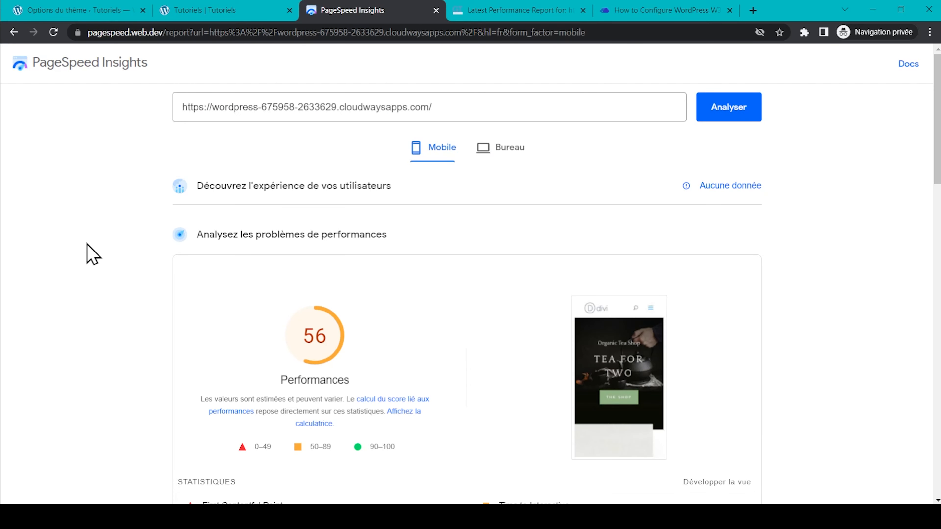
Step: Switch to PageSpeed Insights, rerun the site's analysis and compare the mobile and desktop performance scores
left_click(711, 123)
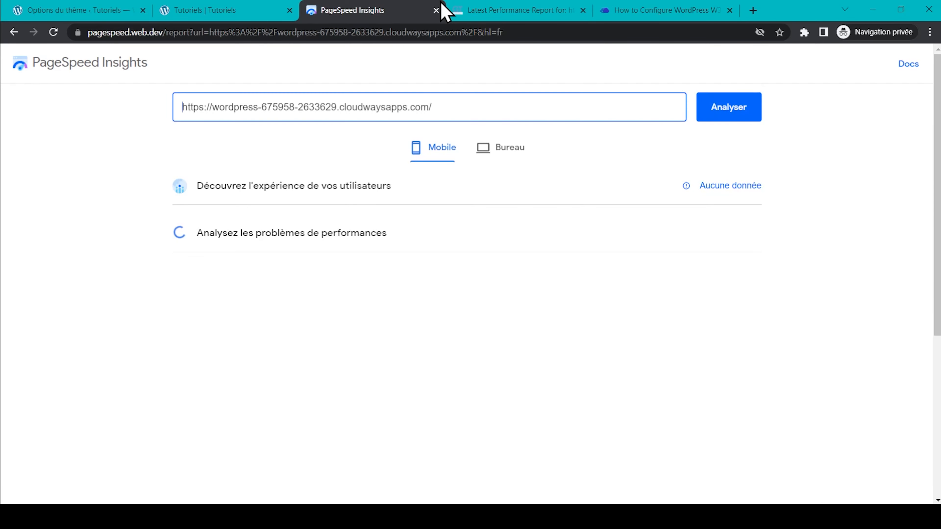
left_click(496, 12)
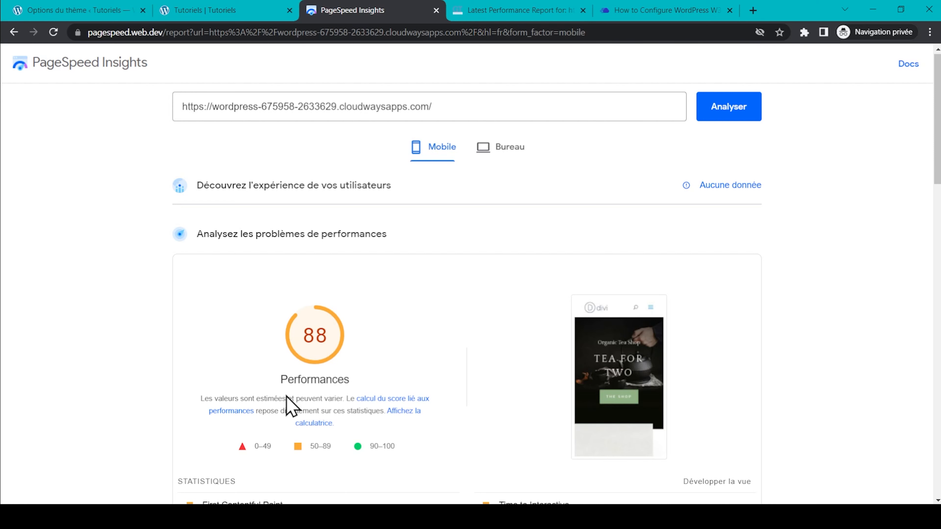
left_click(503, 156)
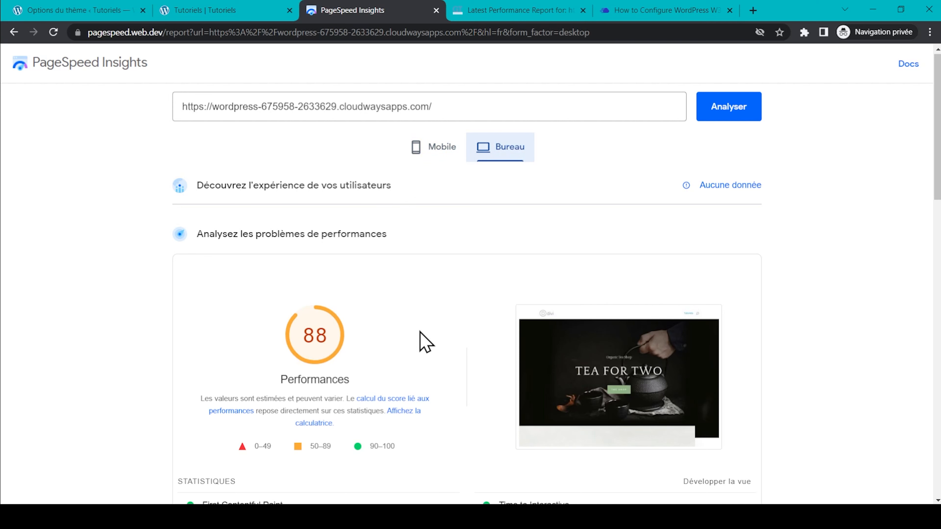
left_click(422, 153)
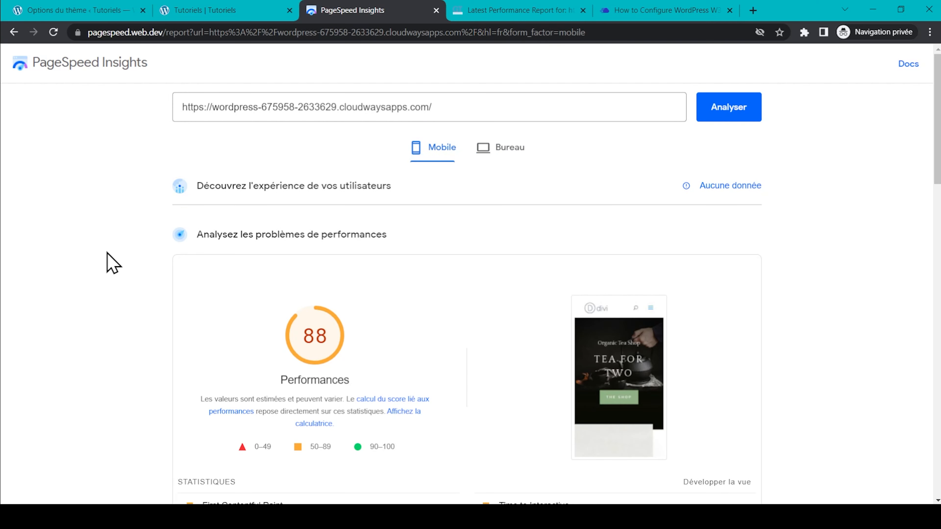
Step: Examine the mobile report's statistics and opportunities, including the details on unused JavaScript and unused CSS resources
scroll(113, 262, "down", 5)
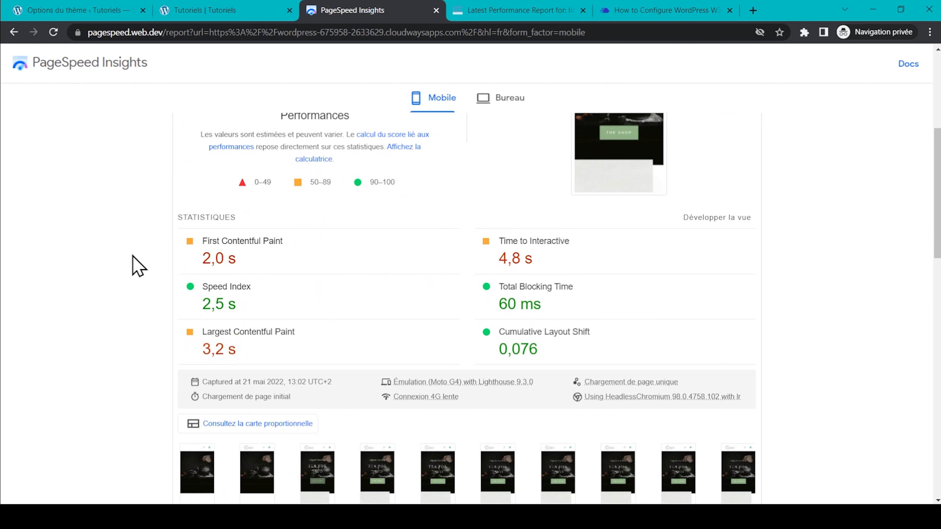
scroll(139, 266, "down", 2)
scroll(139, 266, "down", 8)
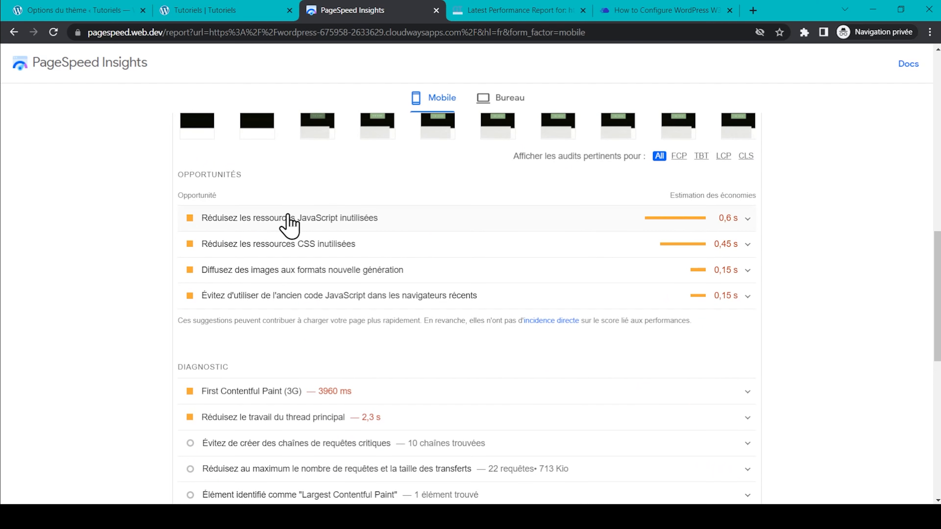
left_click(289, 222)
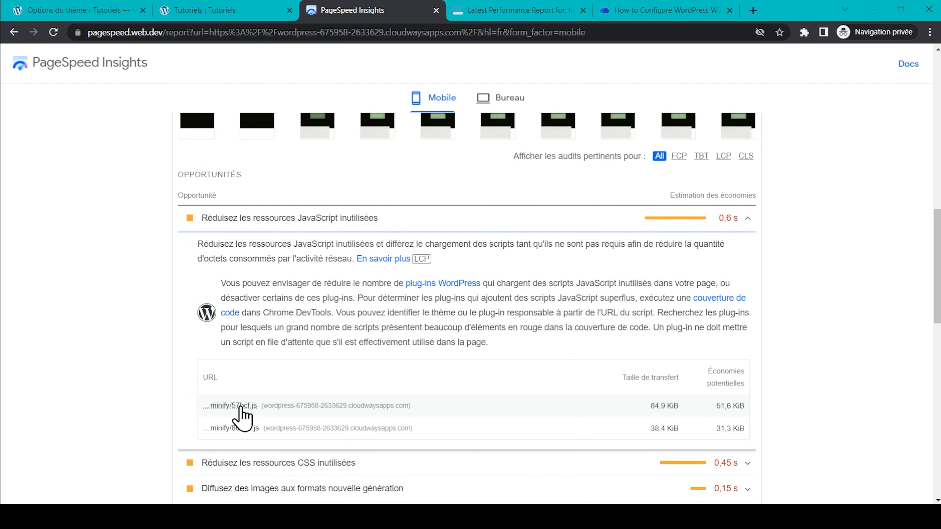
left_click(300, 227)
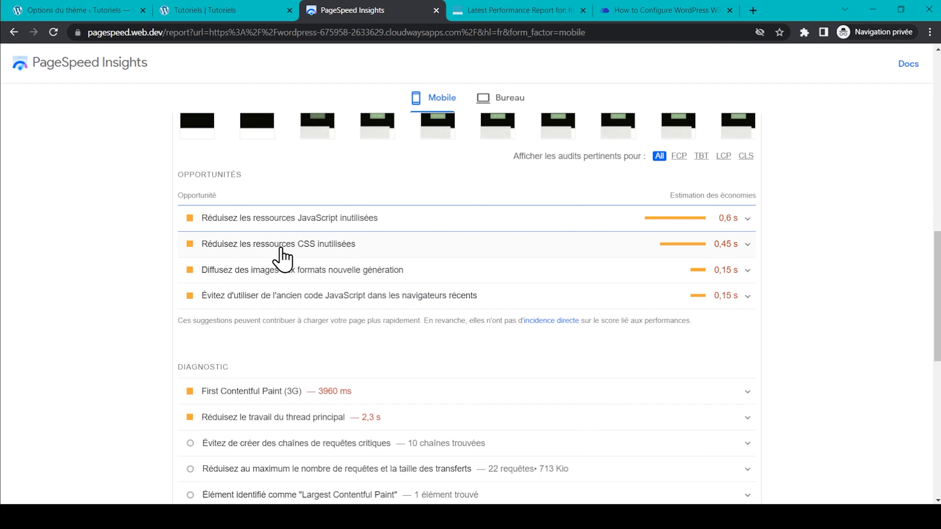
left_click(280, 248)
scroll(281, 246, "down", 1)
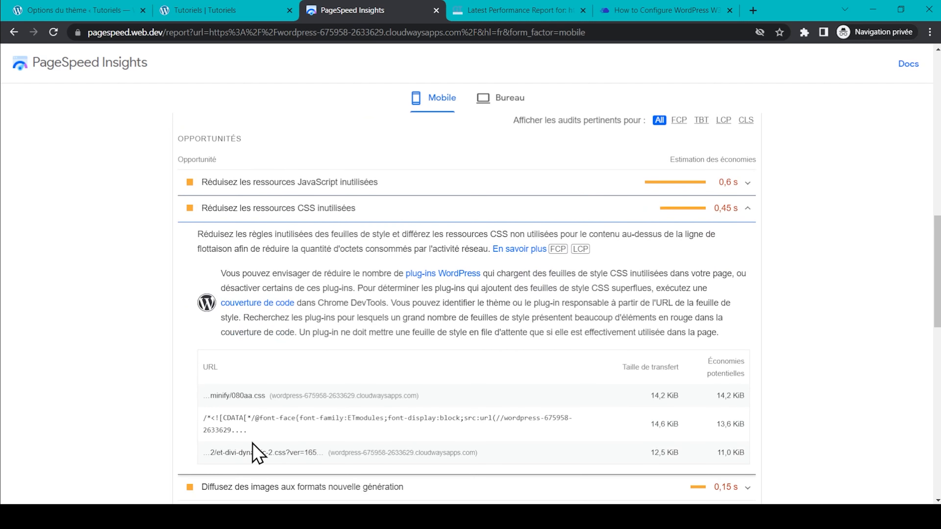
left_click(284, 214)
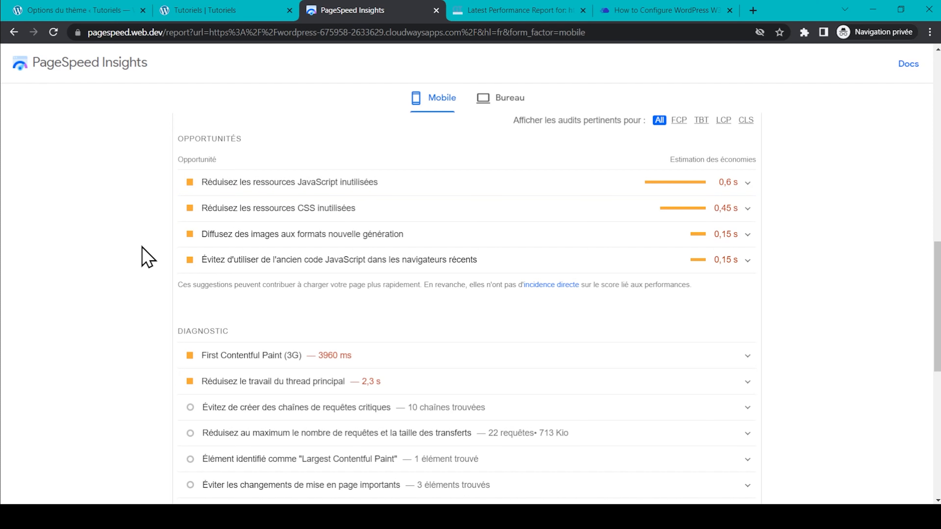
scroll(148, 257, "up", 8)
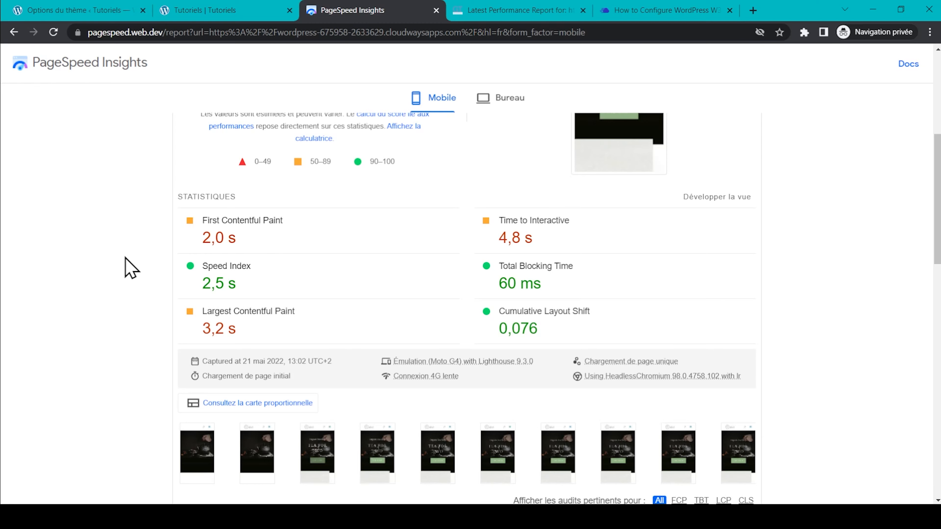
Step: Switch to the site's GTmetrix report and review its grade, speed visualization, top issues, page size and request breakdown
left_click(538, 4)
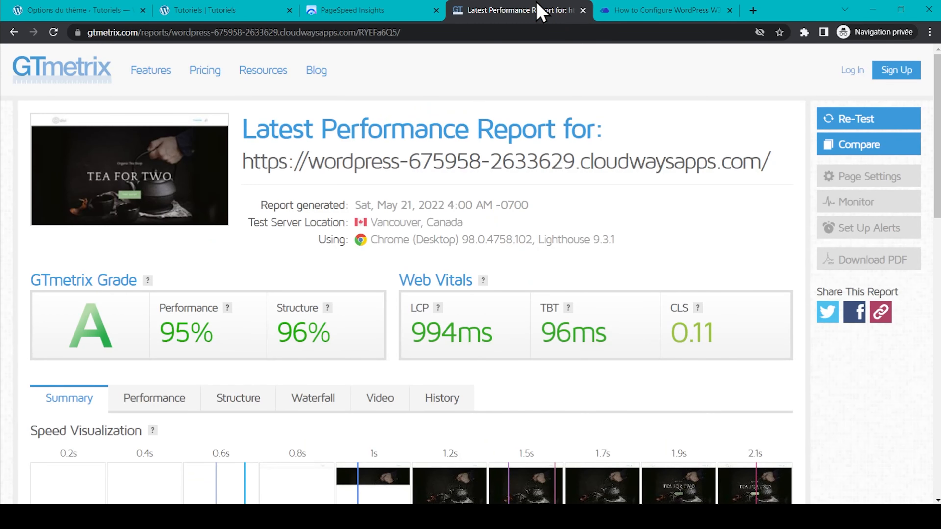
scroll(6, 332, "down", 4)
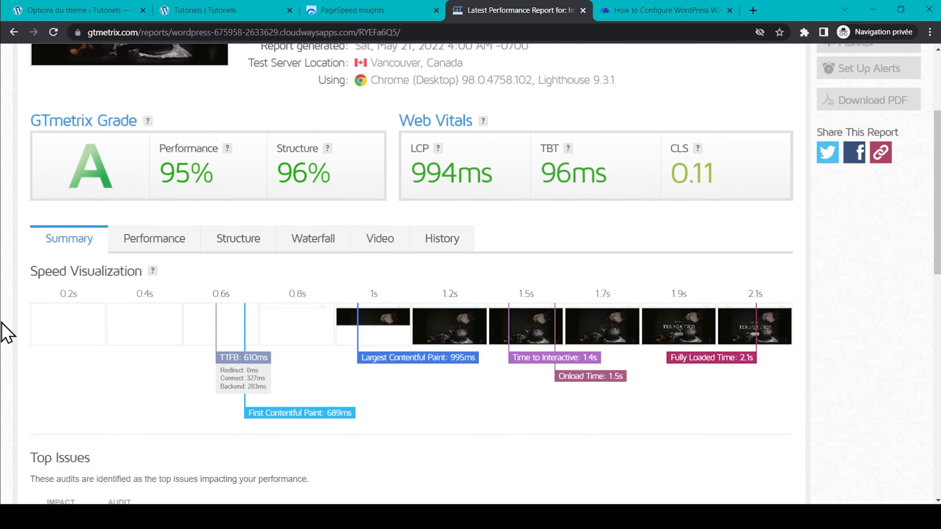
scroll(6, 332, "down", 12)
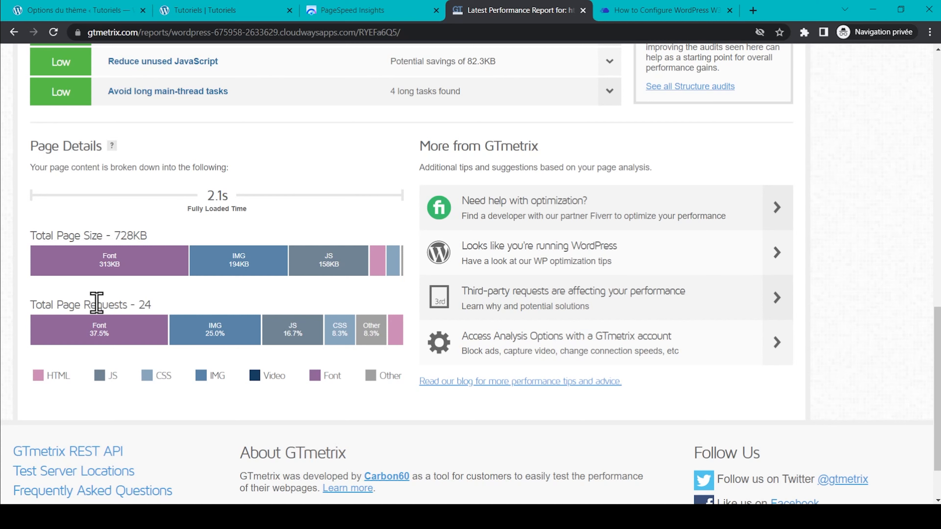
scroll(96, 302, "down", 1)
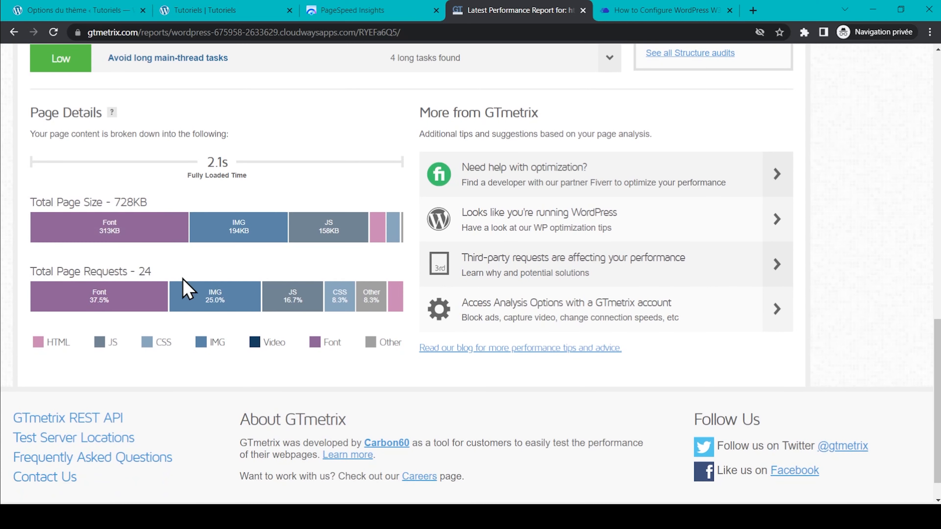